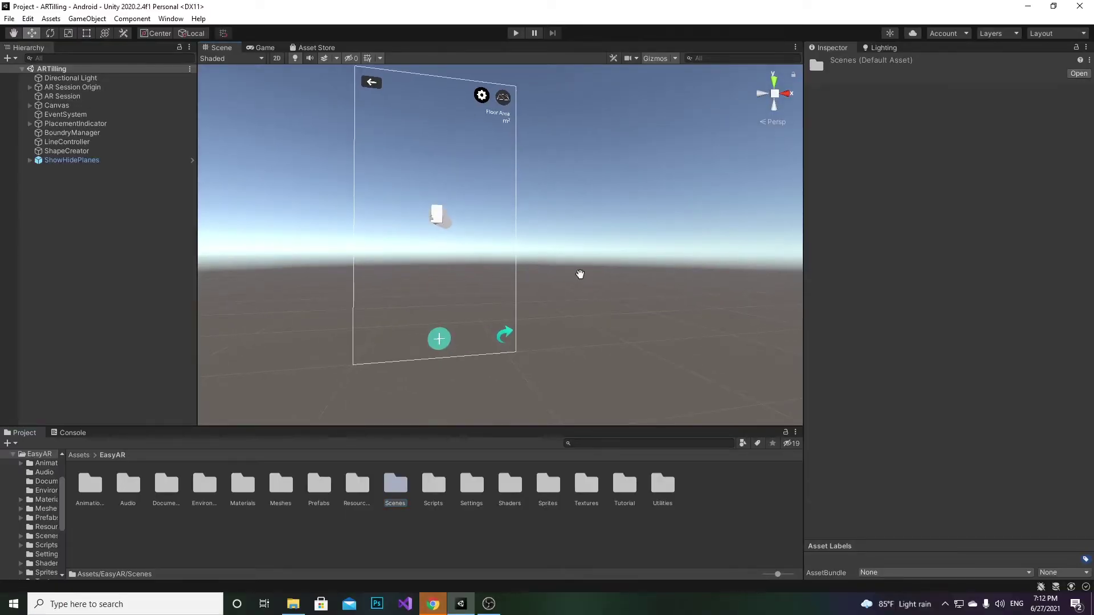
Review the AR Foundation, ARCore XR and ARKit XR plugin packages in the package list
middle_drag(579, 274, 589, 302)
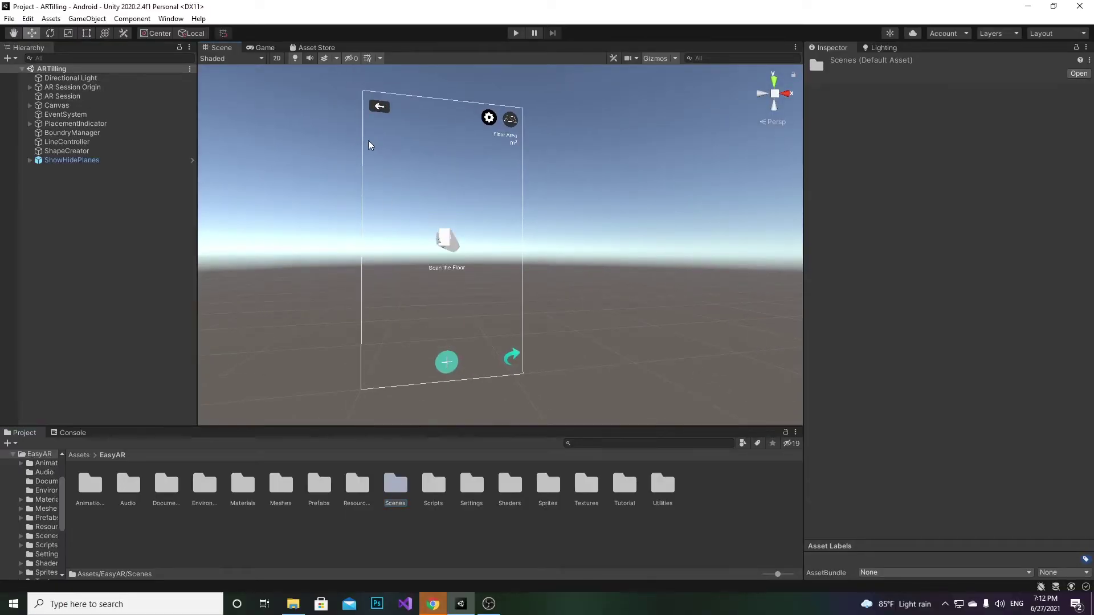
click(170, 19)
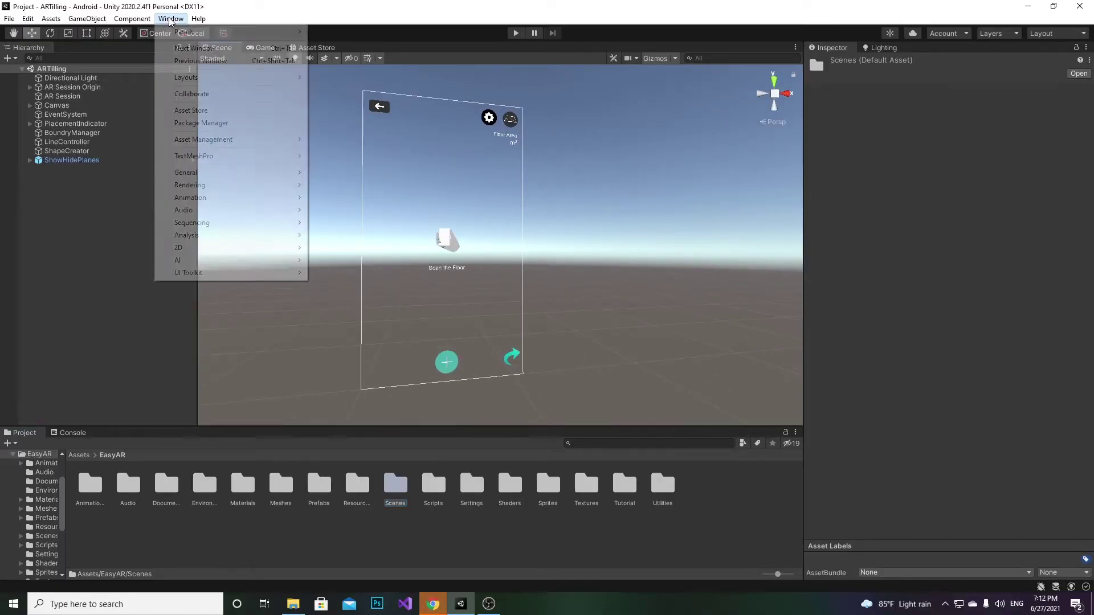
click(200, 123)
click(298, 164)
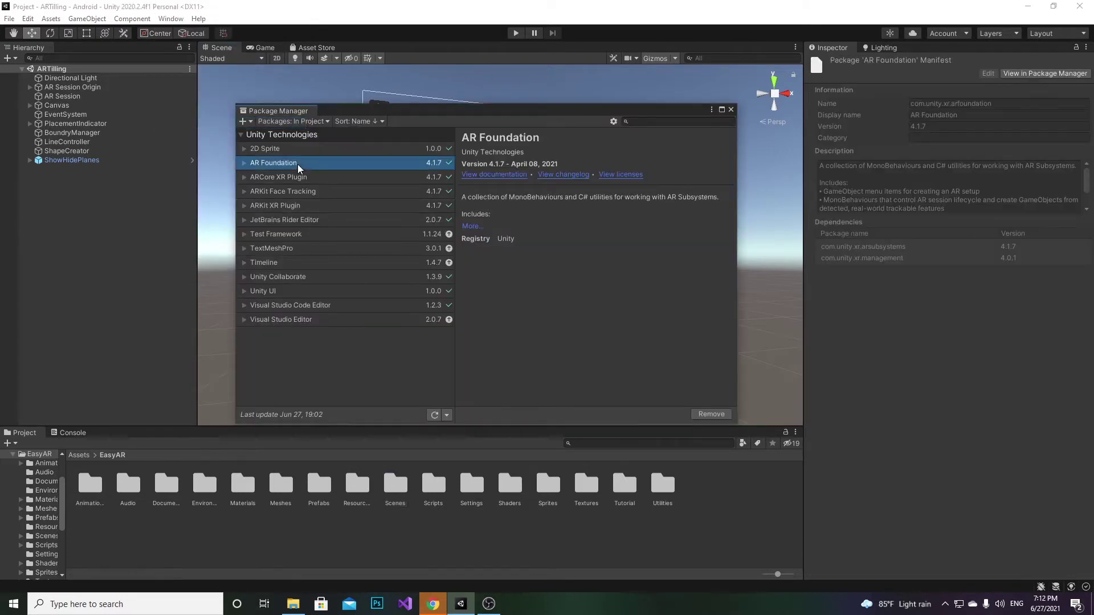
click(309, 176)
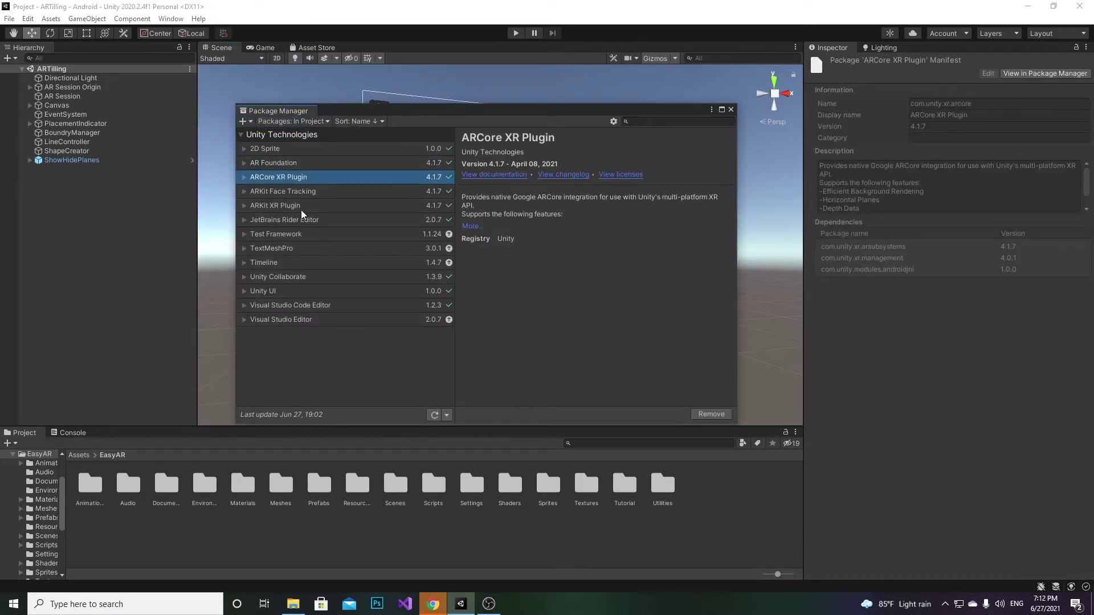
click(323, 206)
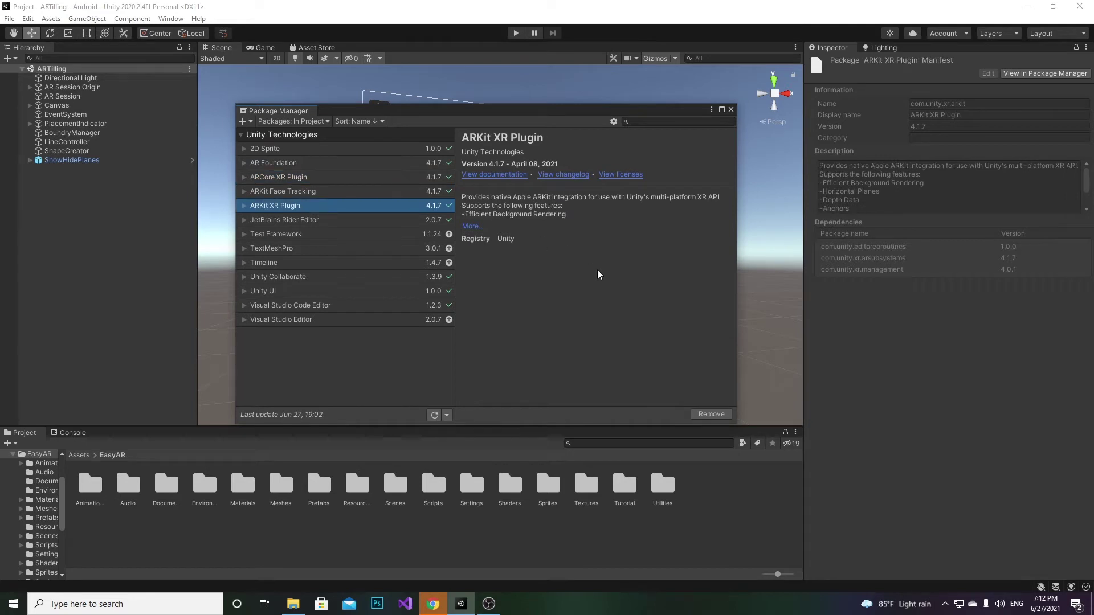
click(731, 111)
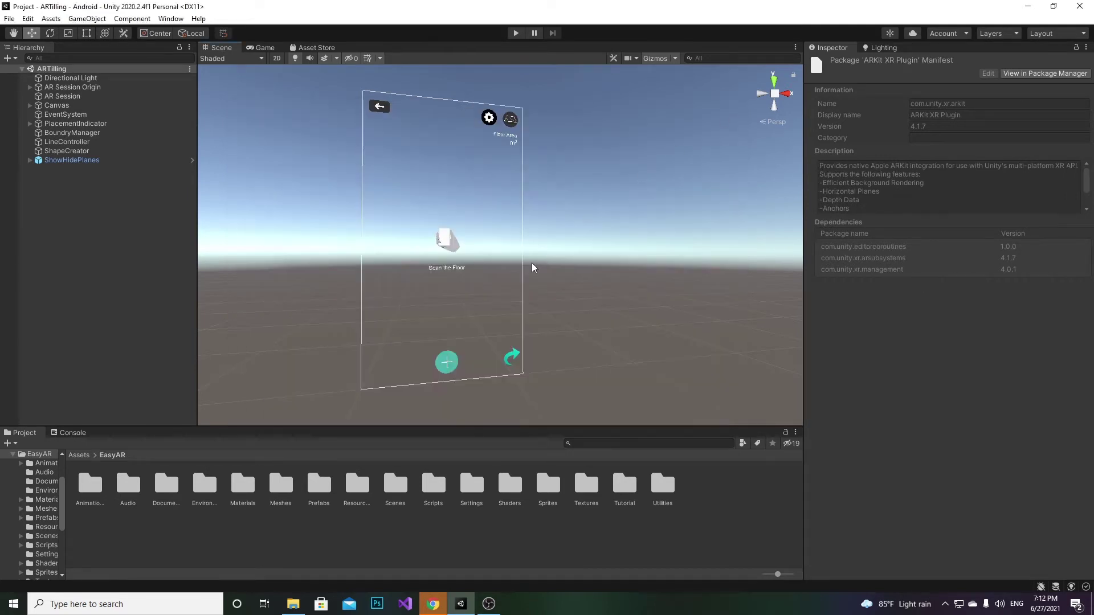
Open the Scenes folder and select the ARTilling scene
right_drag(635, 244, 526, 294)
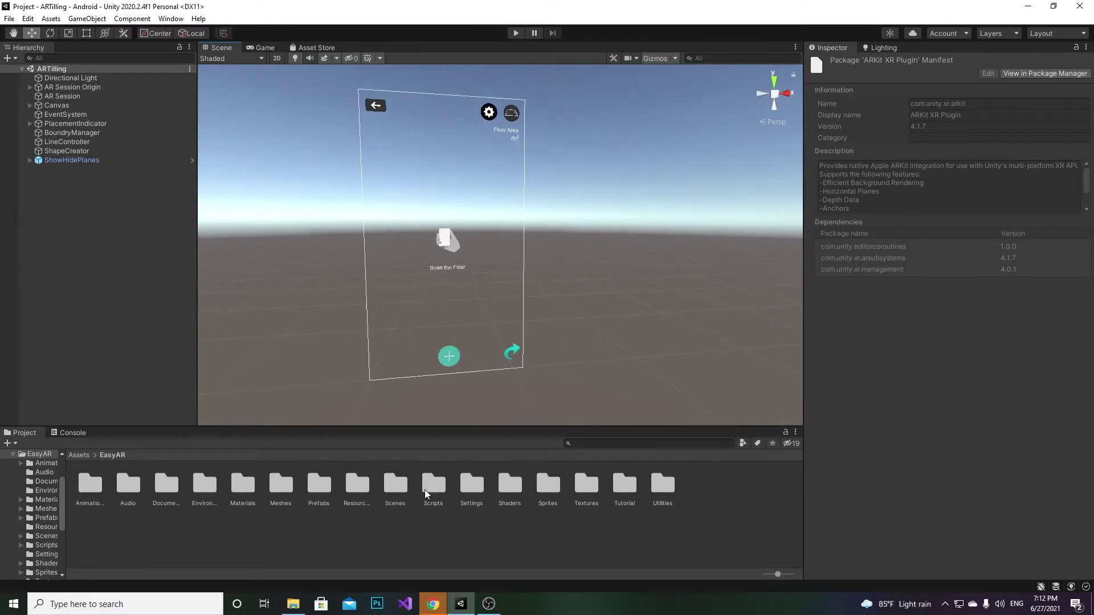
double_click(404, 490)
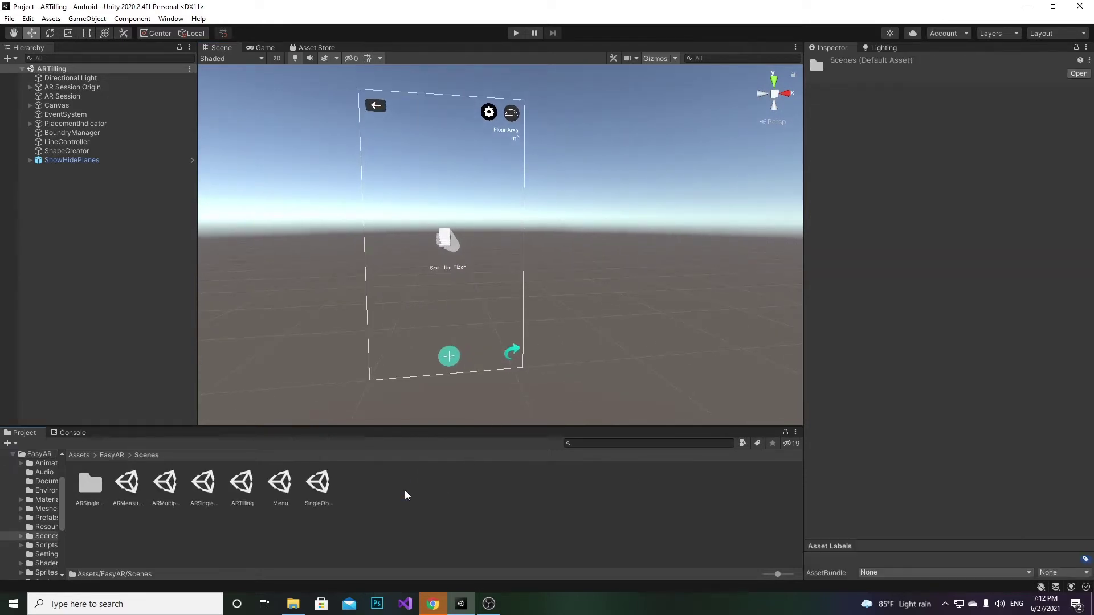
click(242, 487)
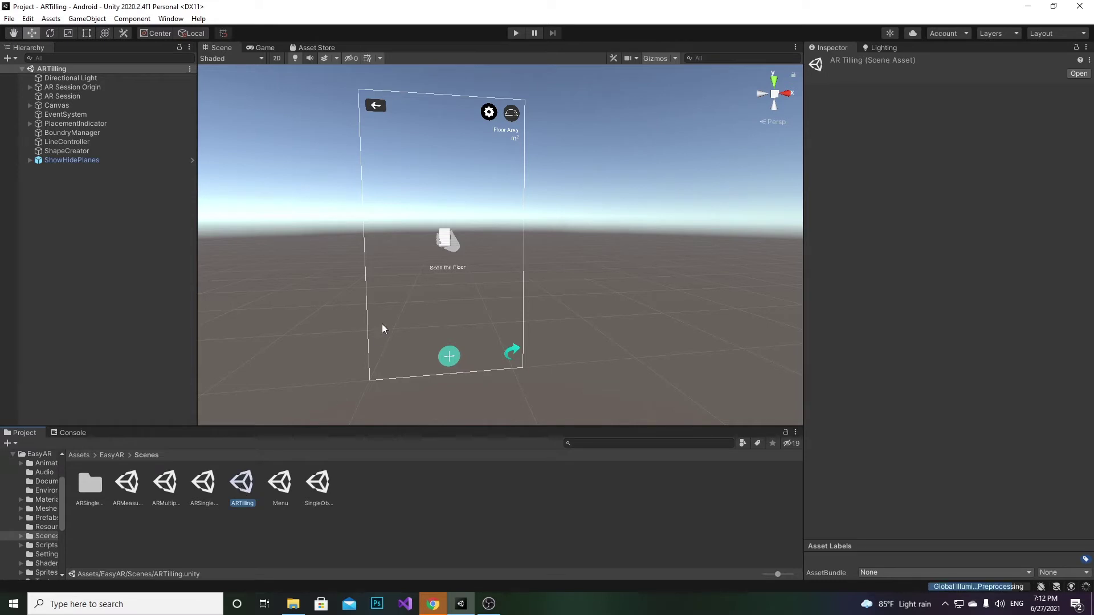
mouse_move(621, 305)
right_down()
mouse_move(654, 286)
mouse_move(650, 257)
right_up()
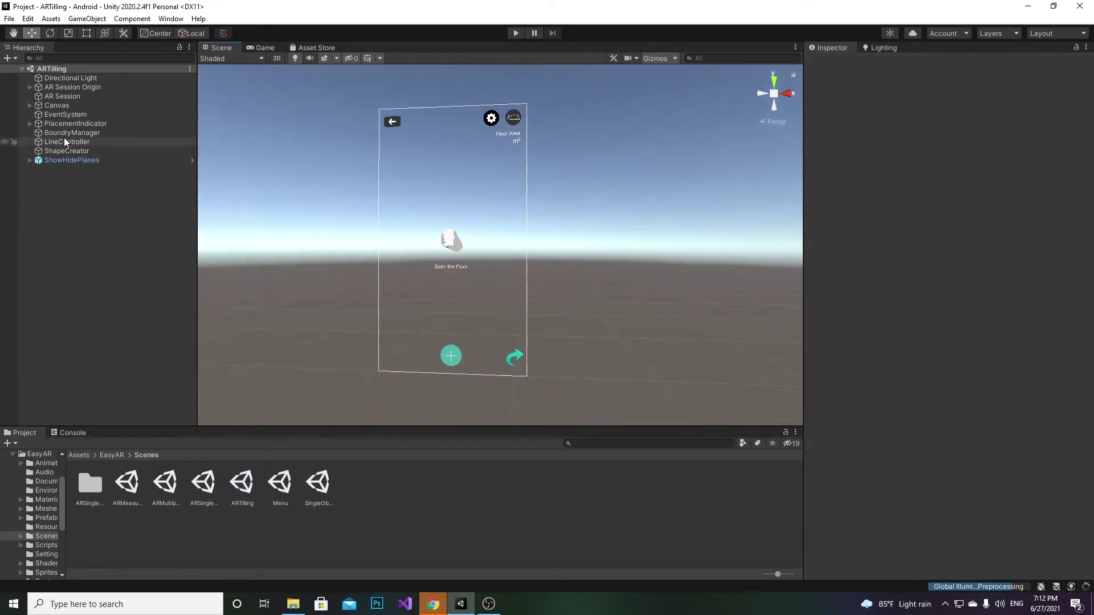
Expand Canvas and tick the Selector object's active checkbox
click(29, 105)
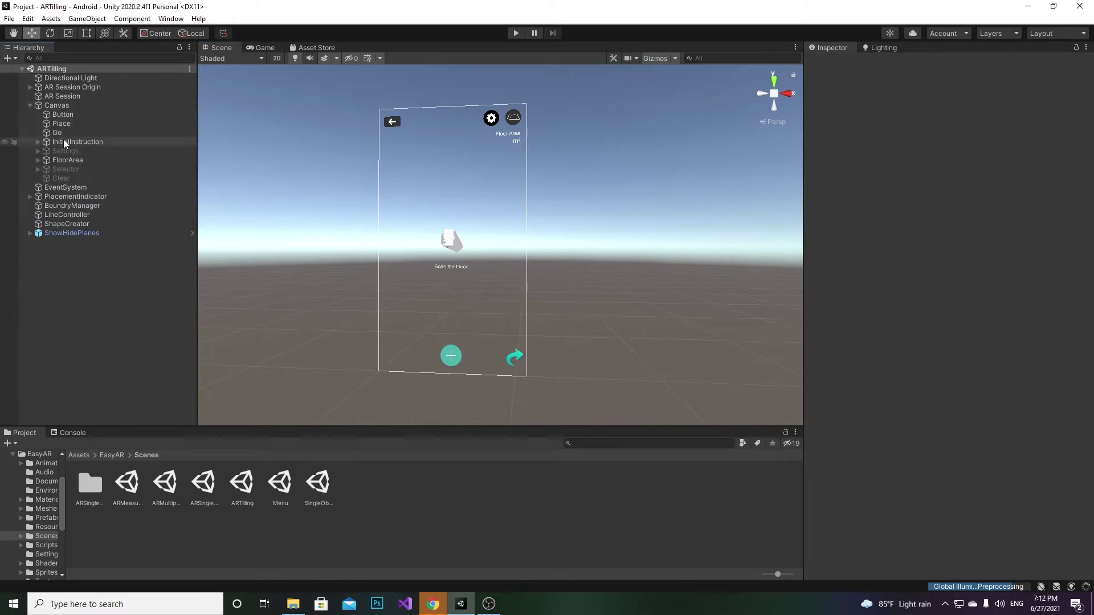
click(66, 169)
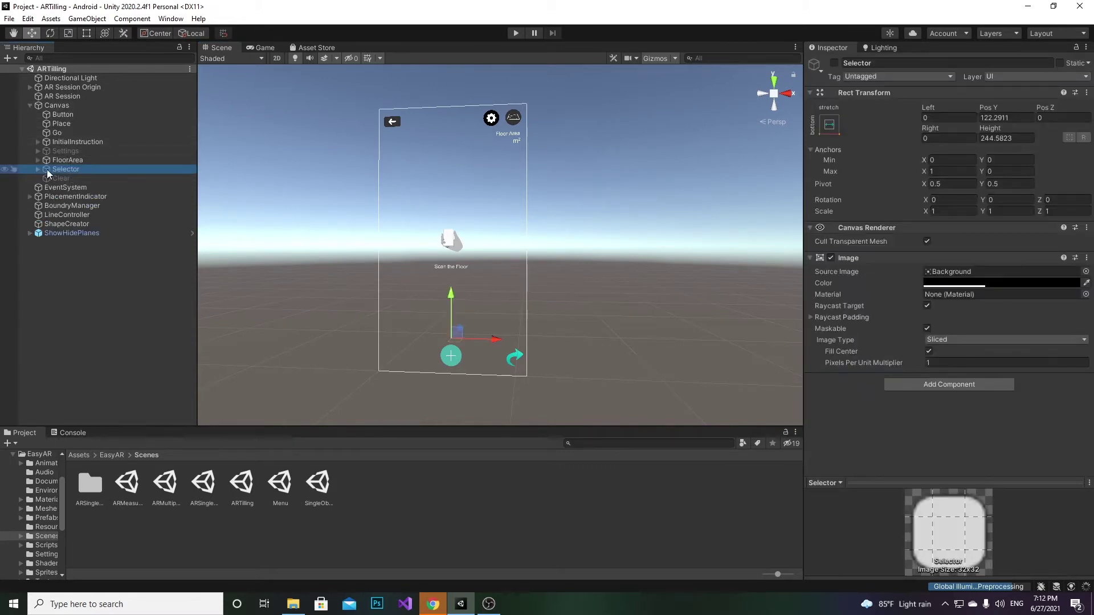
click(835, 64)
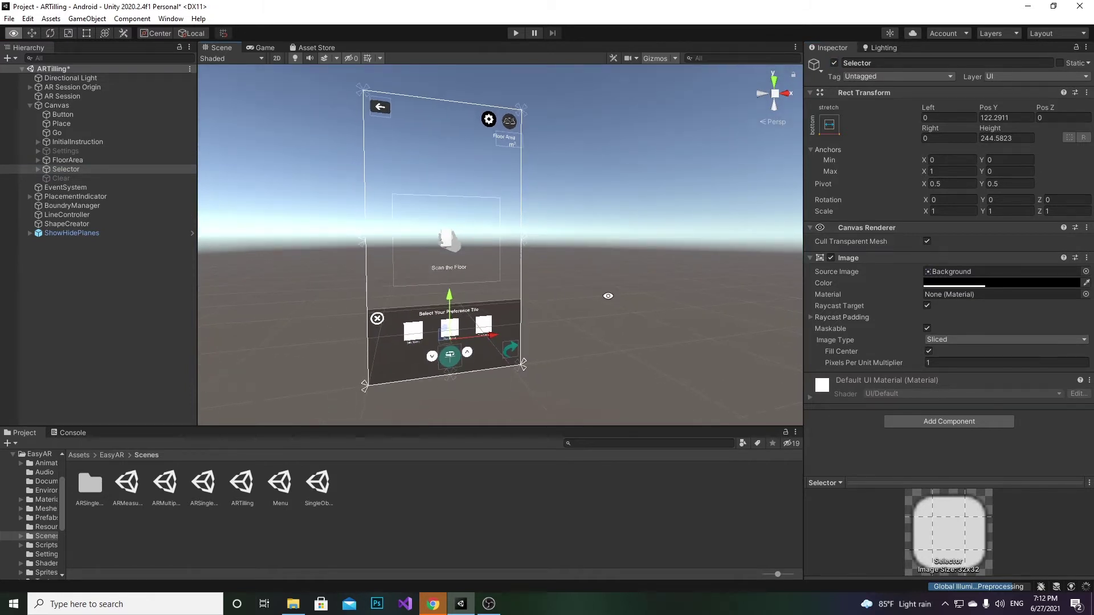
right_drag(436, 251, 536, 291)
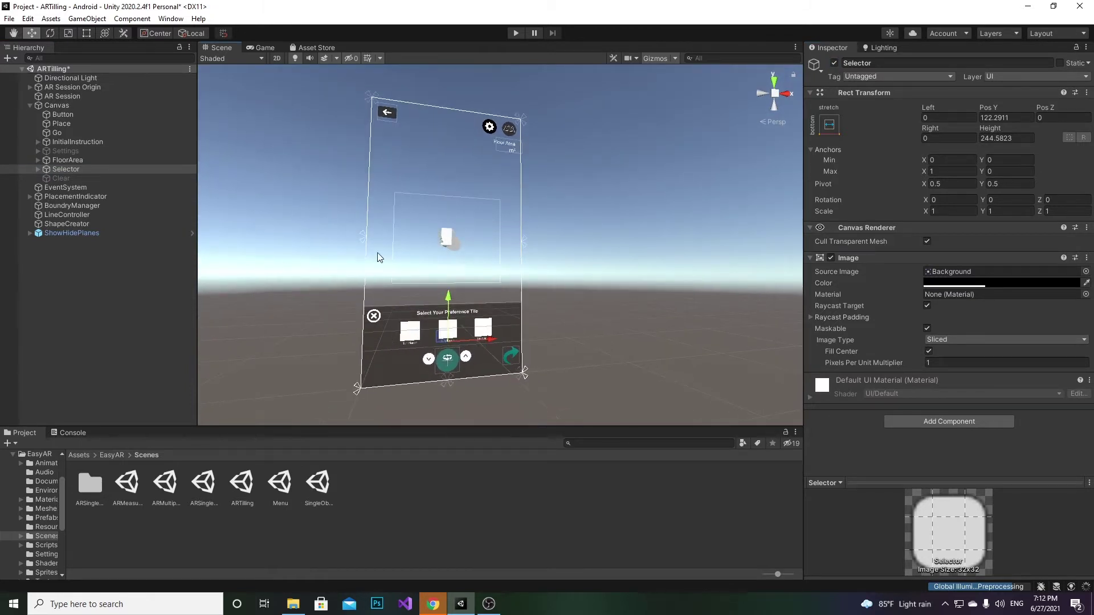
right_drag(514, 269, 564, 265)
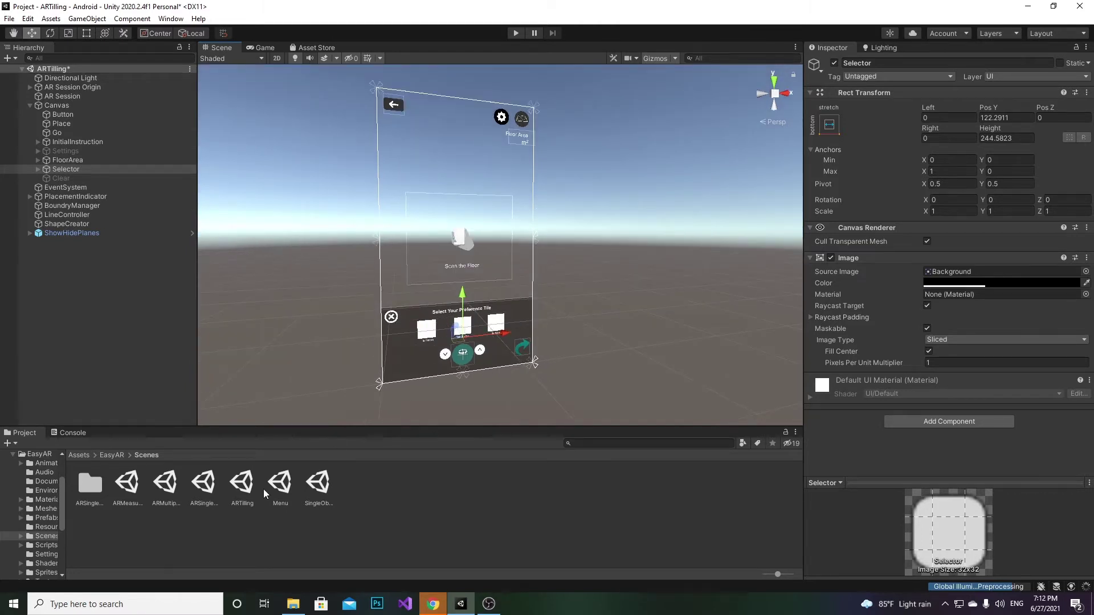
Browse Tutorial > Tile and its Brick, Ceramic and Wood texture folders, ending back in Tile
click(111, 455)
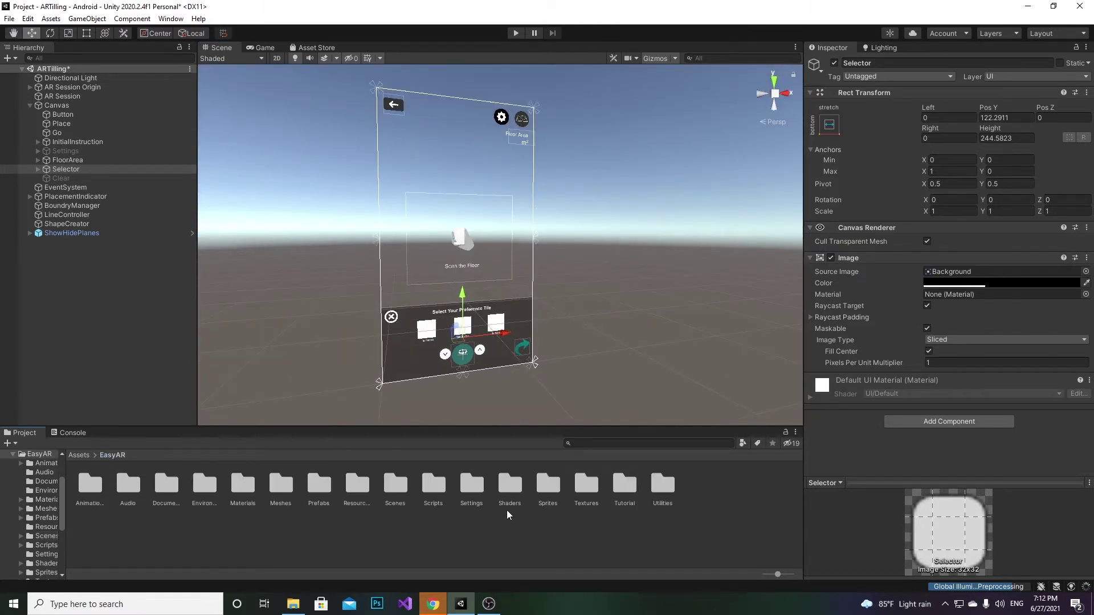
double_click(640, 489)
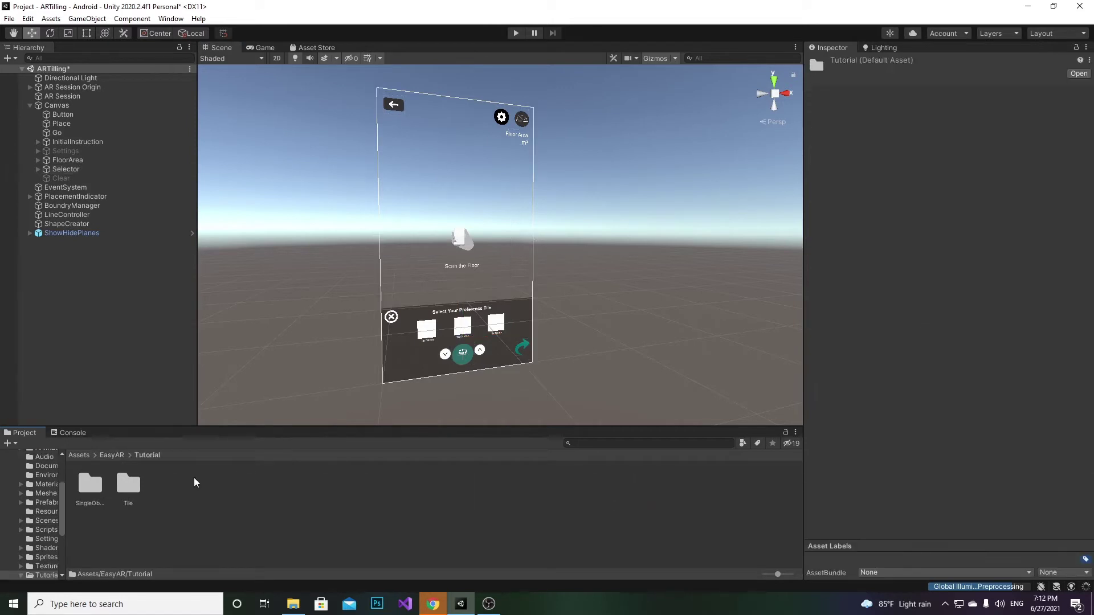
double_click(136, 485)
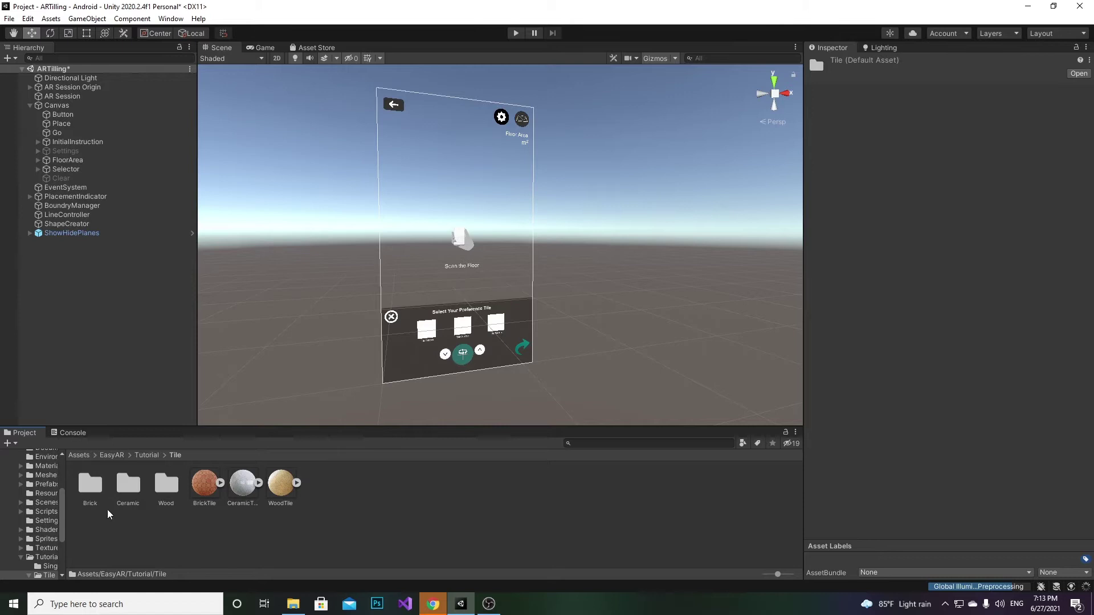
click(93, 488)
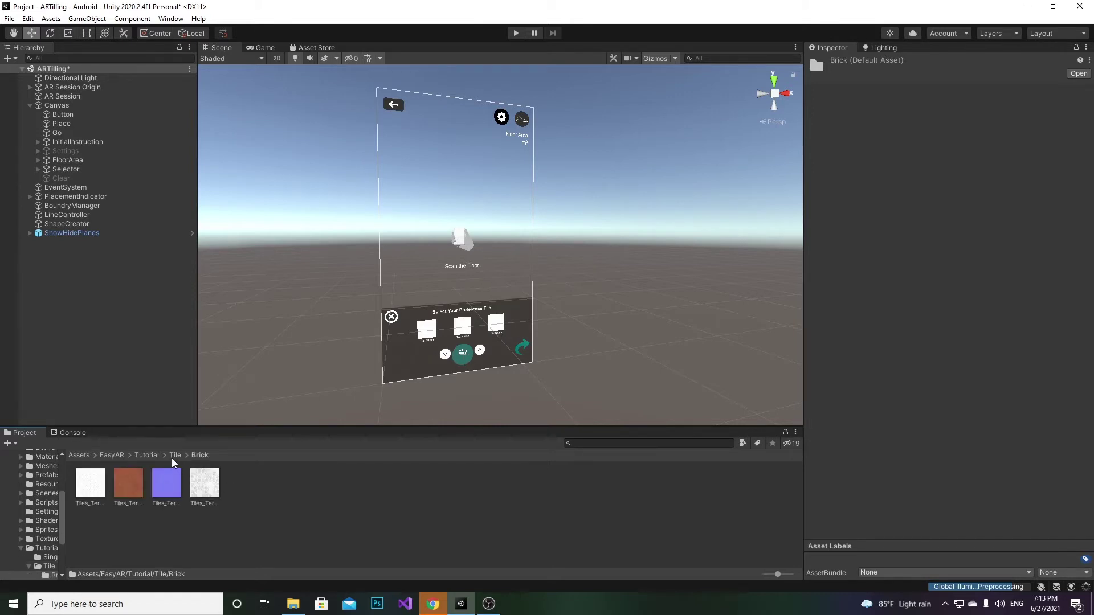
double_click(128, 485)
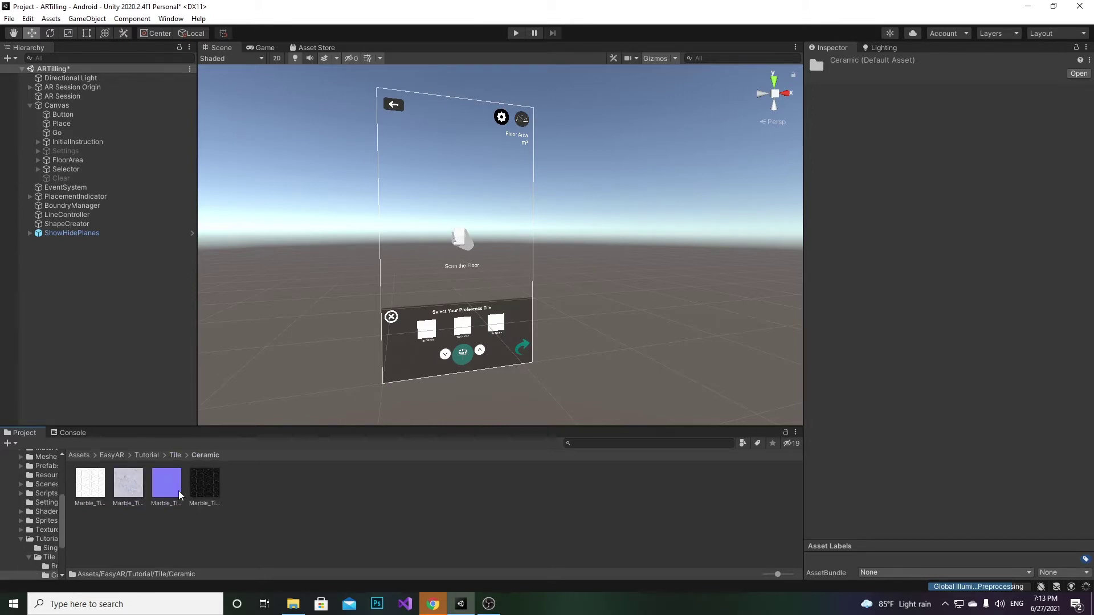
click(176, 455)
double_click(168, 484)
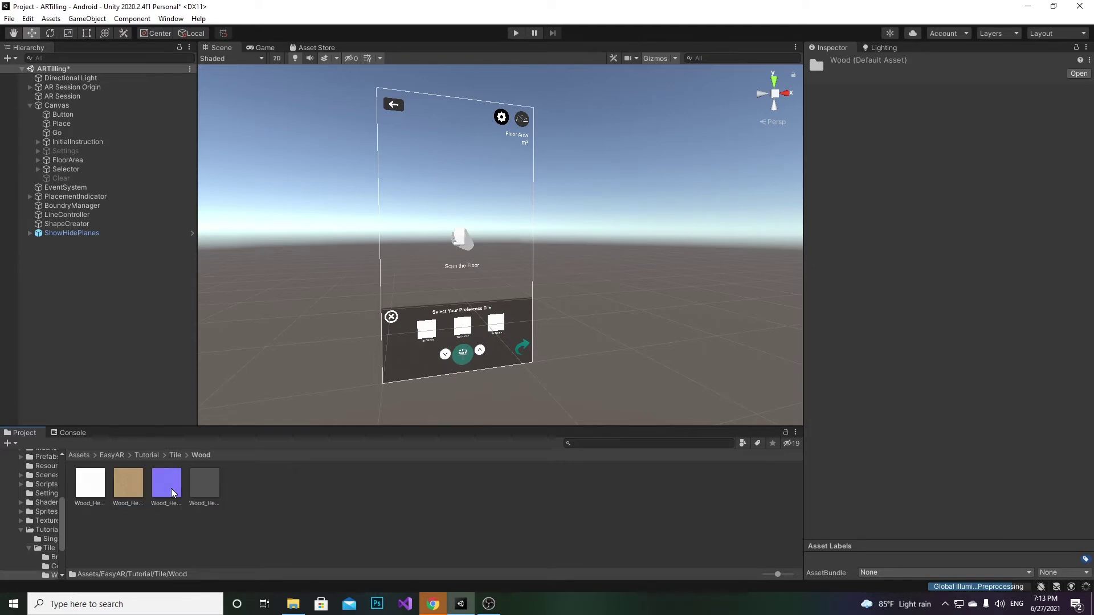
click(175, 456)
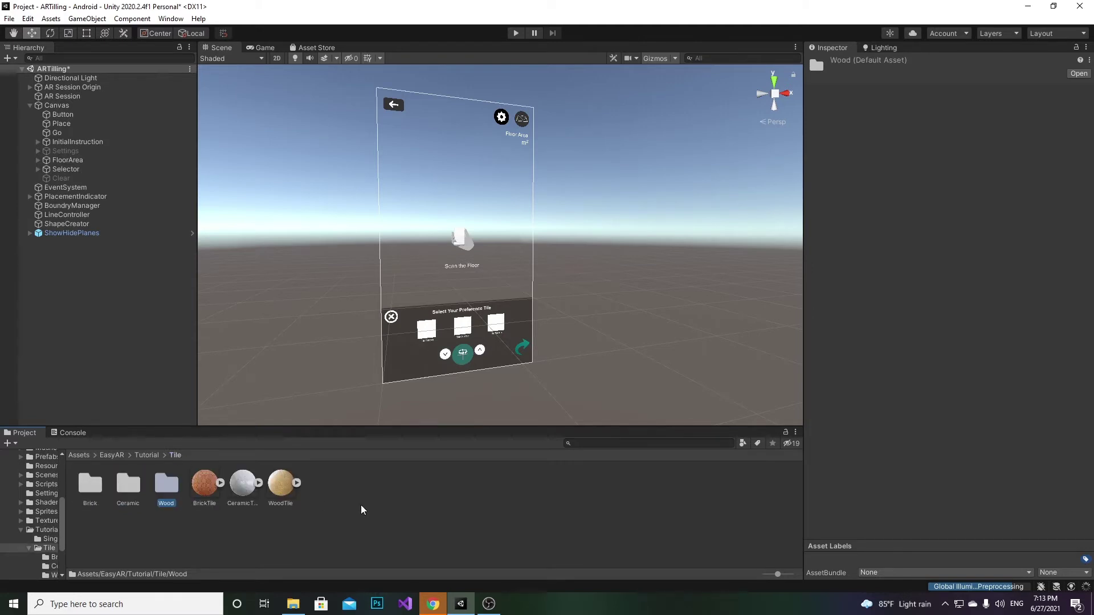
Create a new material named Brick in the Tile folder
right_click(362, 510)
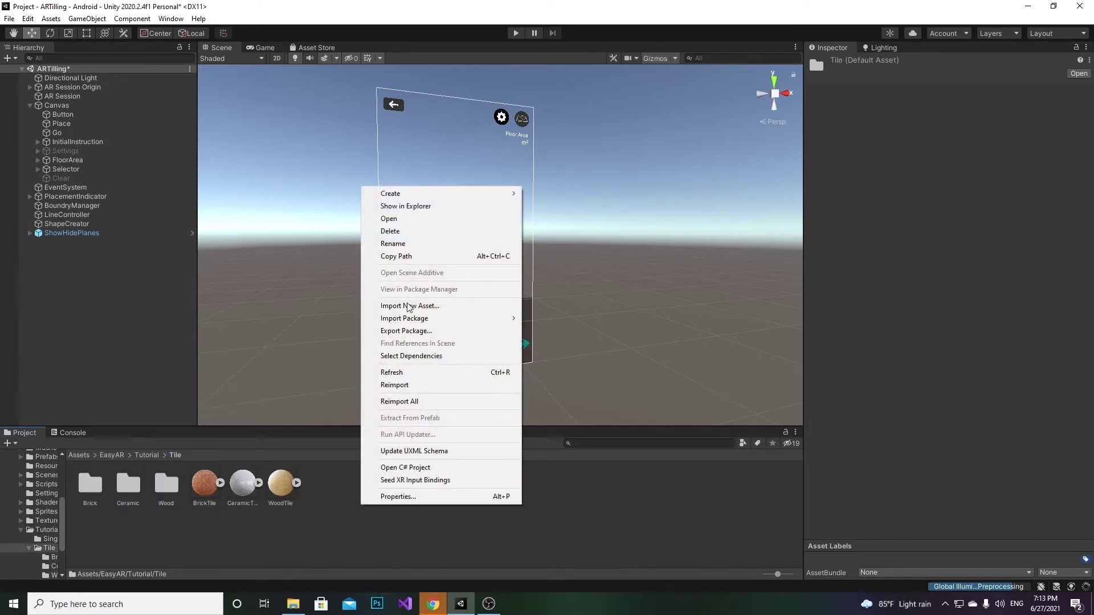
click(648, 349)
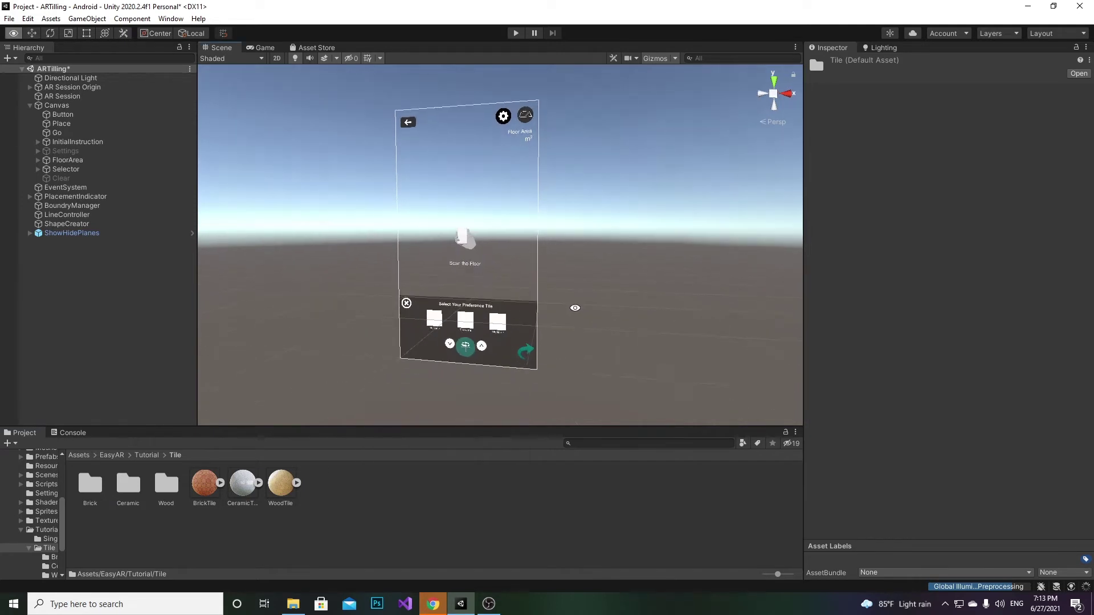
right_drag(668, 309, 649, 288)
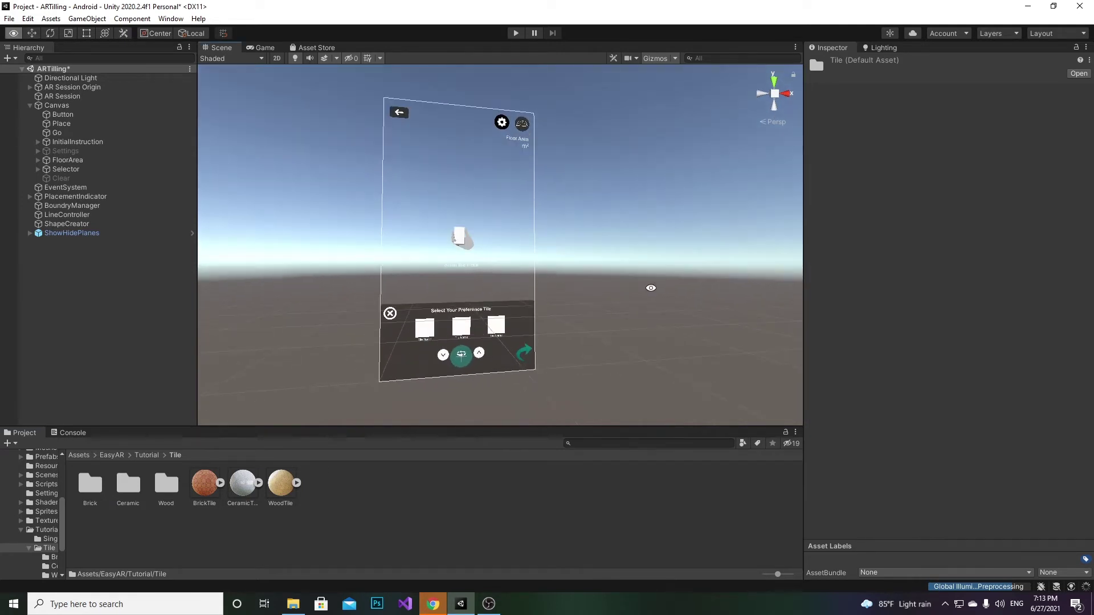
right_click(350, 518)
mouse_move(428, 202)
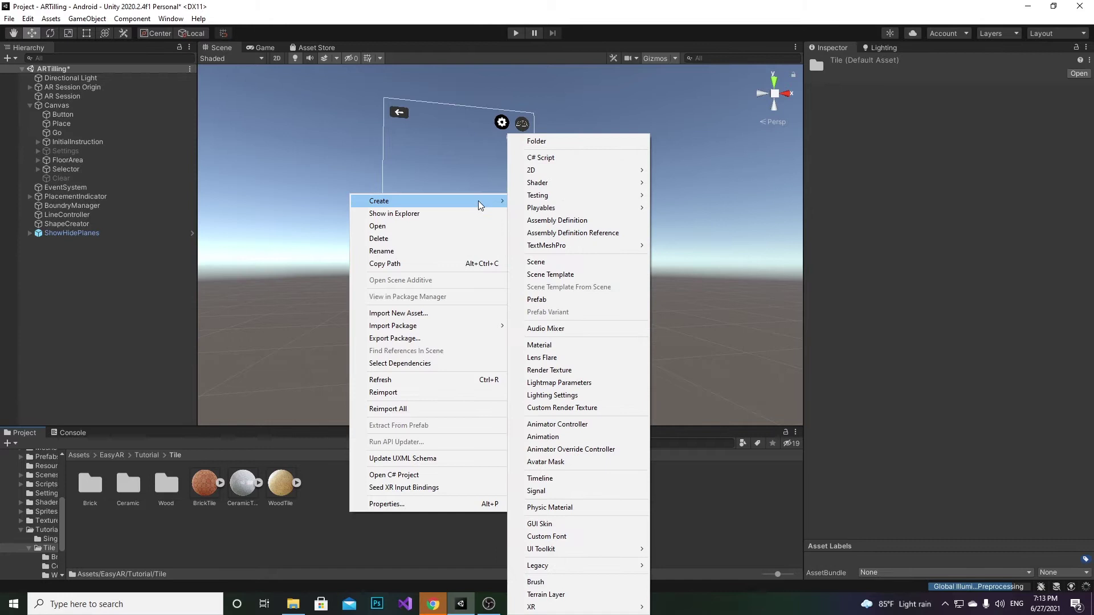
click(540, 346)
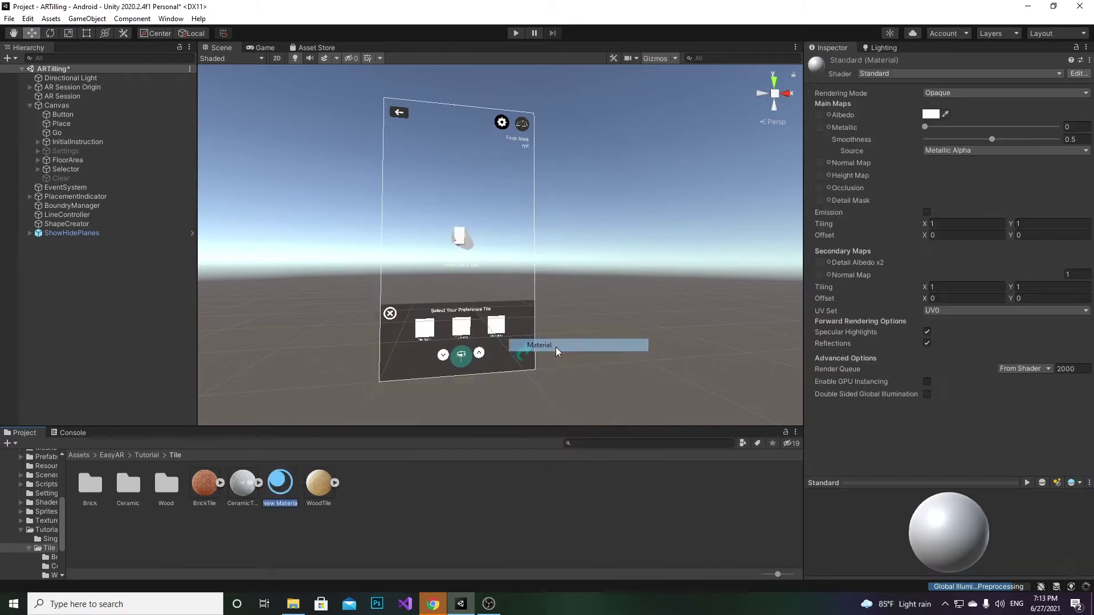
key(BackSpace)
text(Brick)
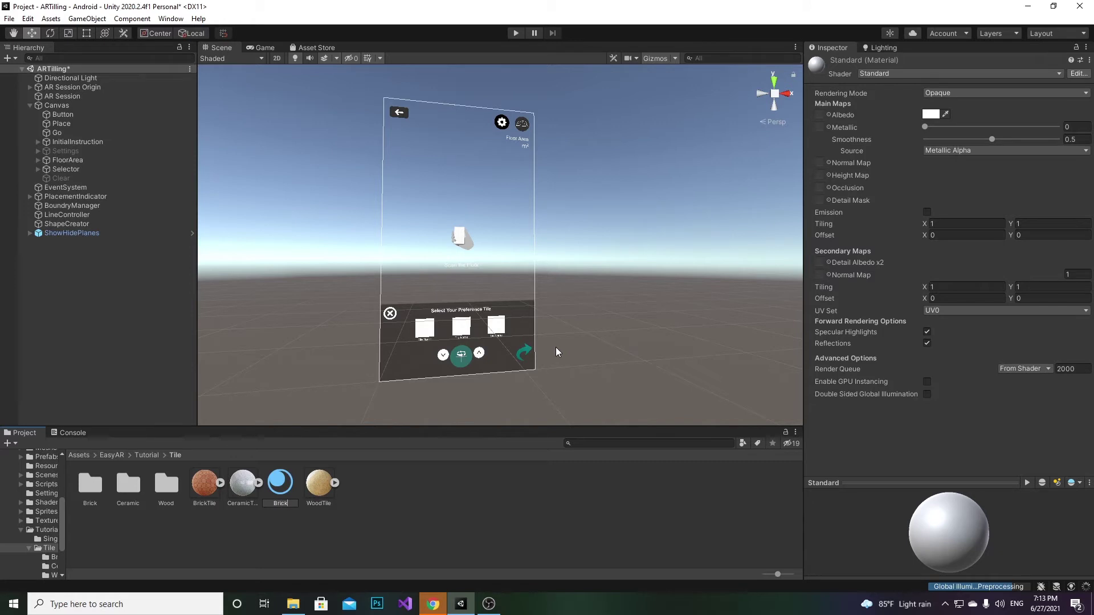
key(Return)
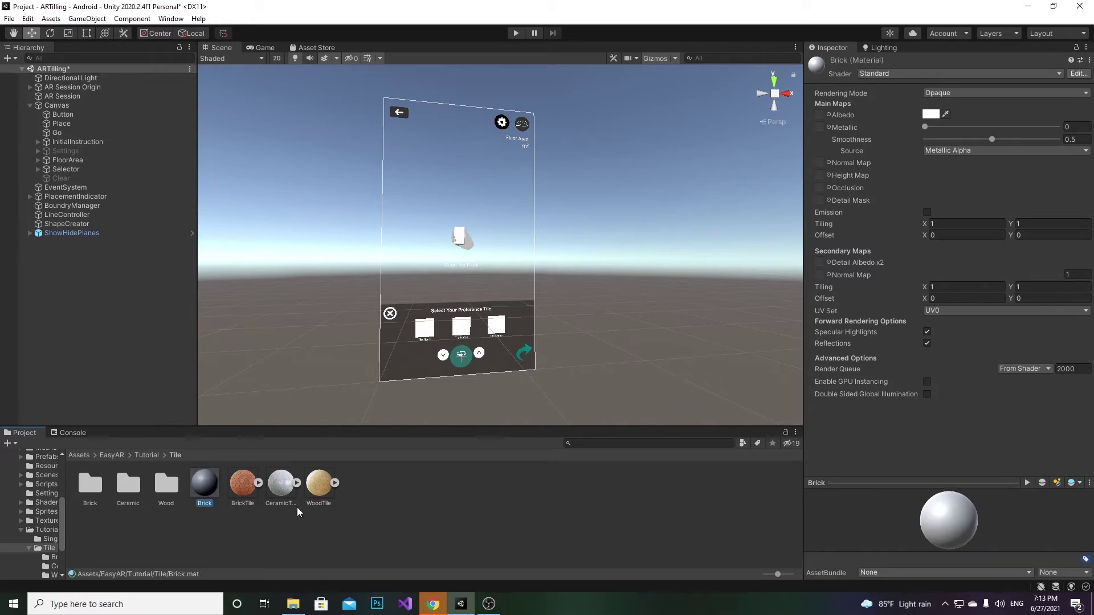
Duplicate Brick twice and rename the copies Ceramic and Wood
key(ctrl+d)
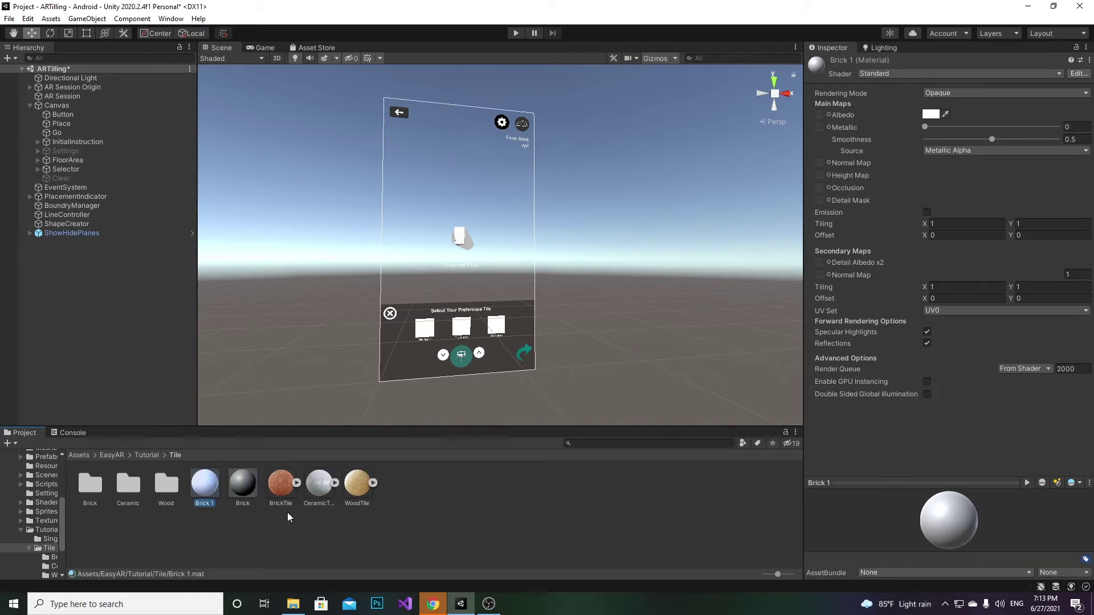
key(ctrl+d)
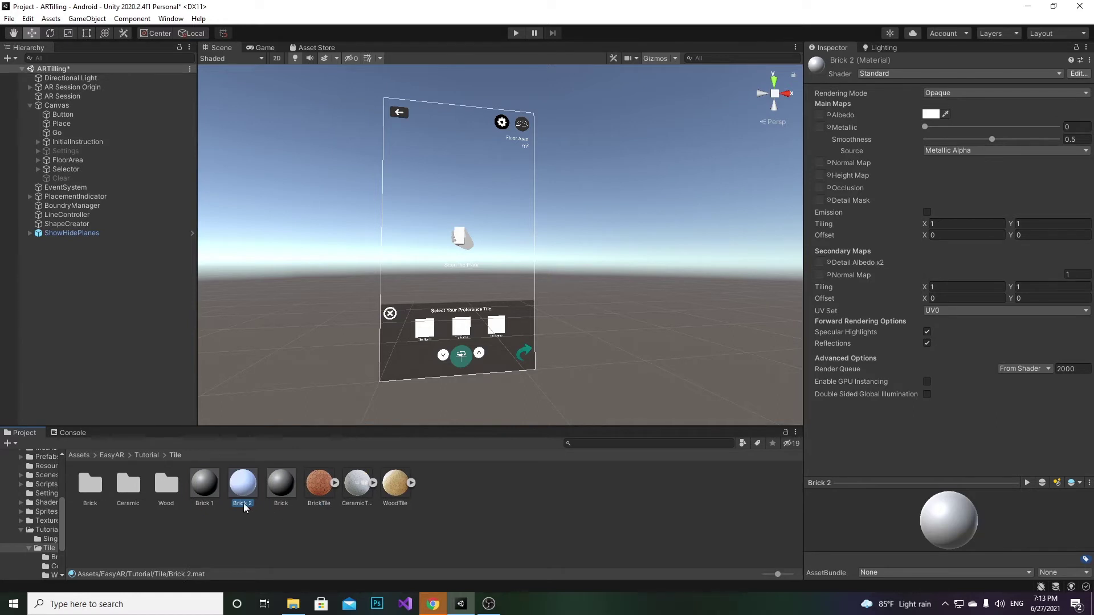
click(245, 504)
text(Ceramic)
key(Return)
click(207, 500)
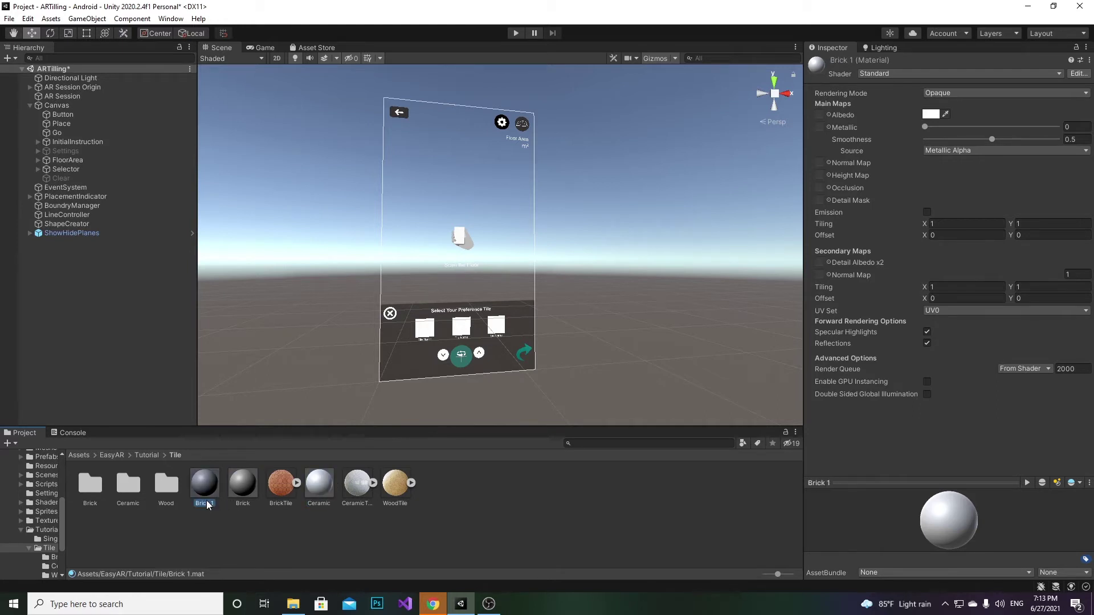
text(Wood)
key(Return)
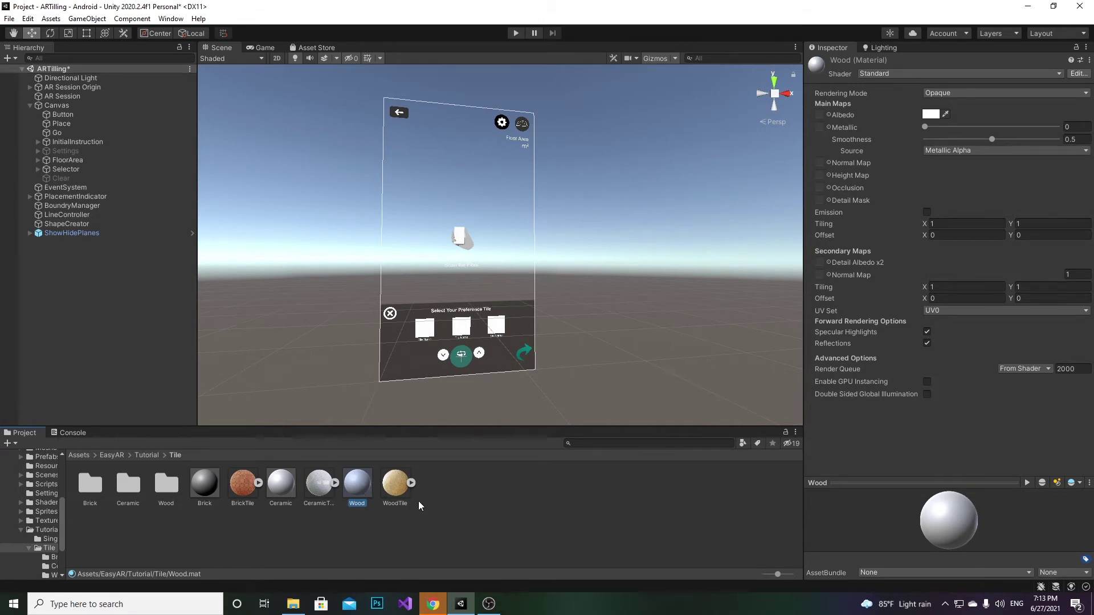
Move the Wood, Ceramic and Brick materials into their matching texture folders
key(w)
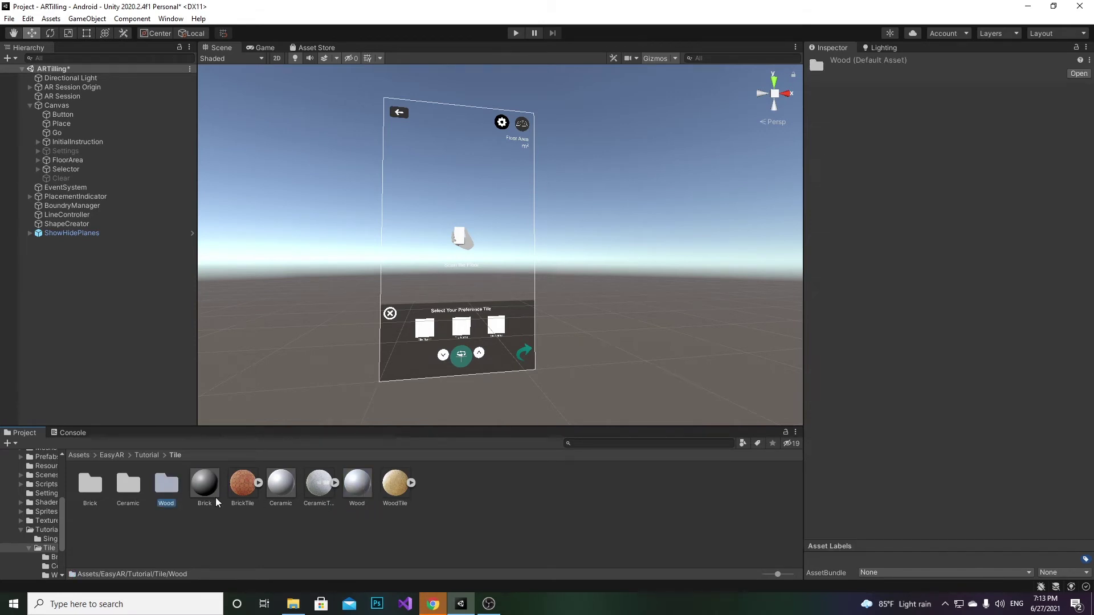
click(357, 485)
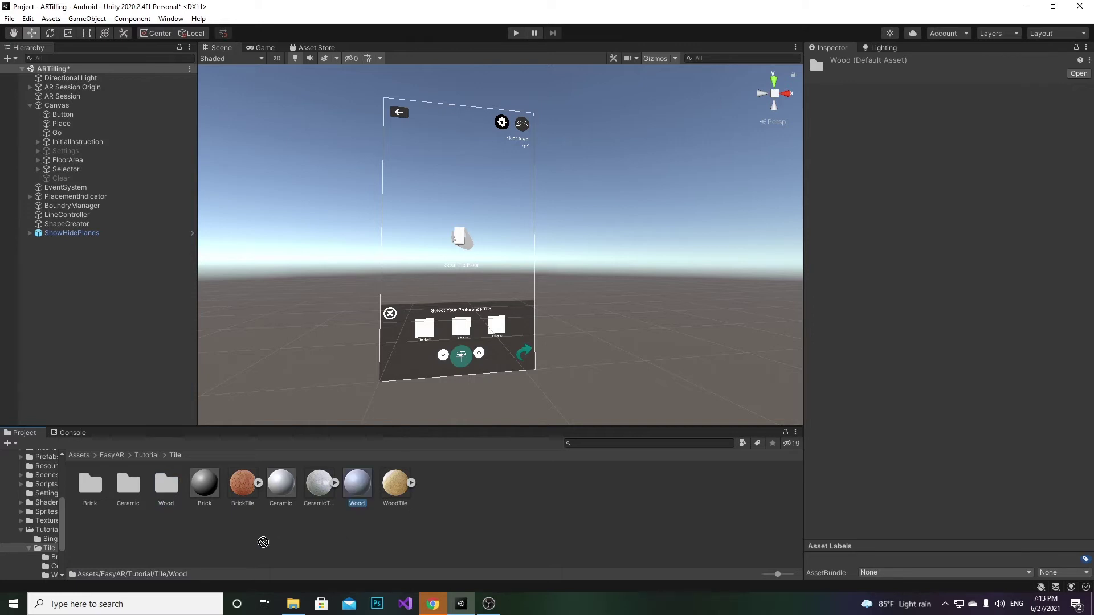
drag(169, 500, 168, 497)
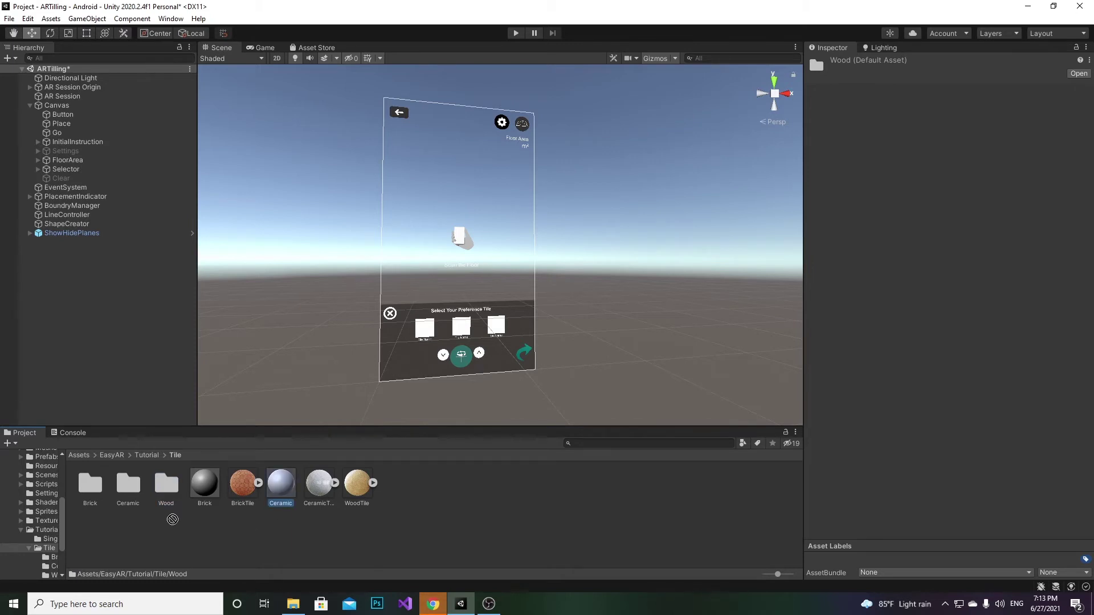
drag(286, 486, 129, 485)
drag(204, 485, 93, 487)
double_click(93, 487)
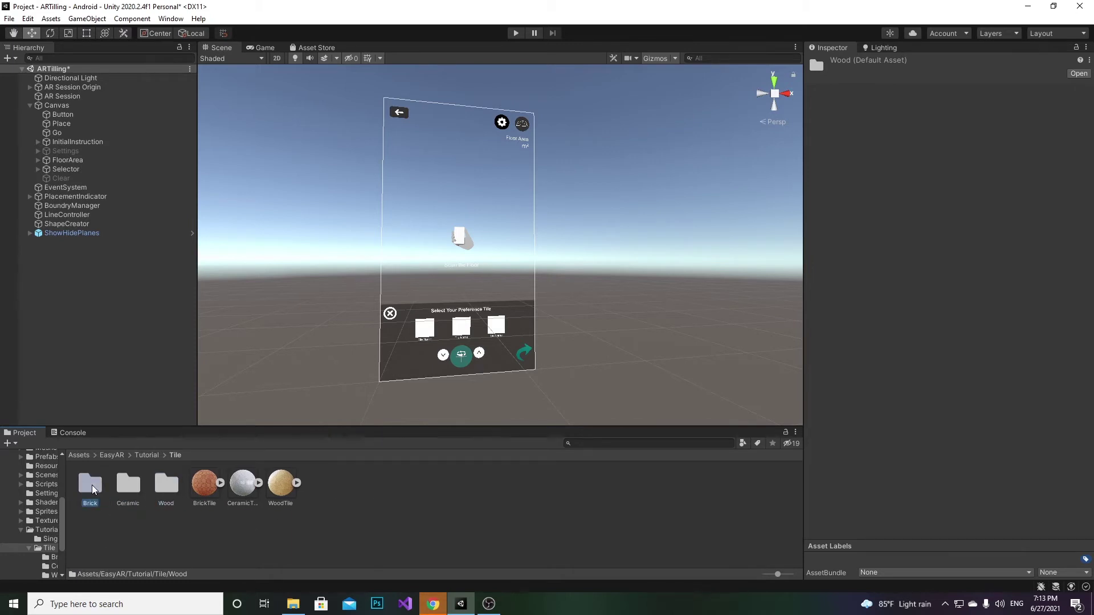
Put the terracotta colour texture in Brick's Albedo and the terracotta normal texture in Normal Map
click(88, 488)
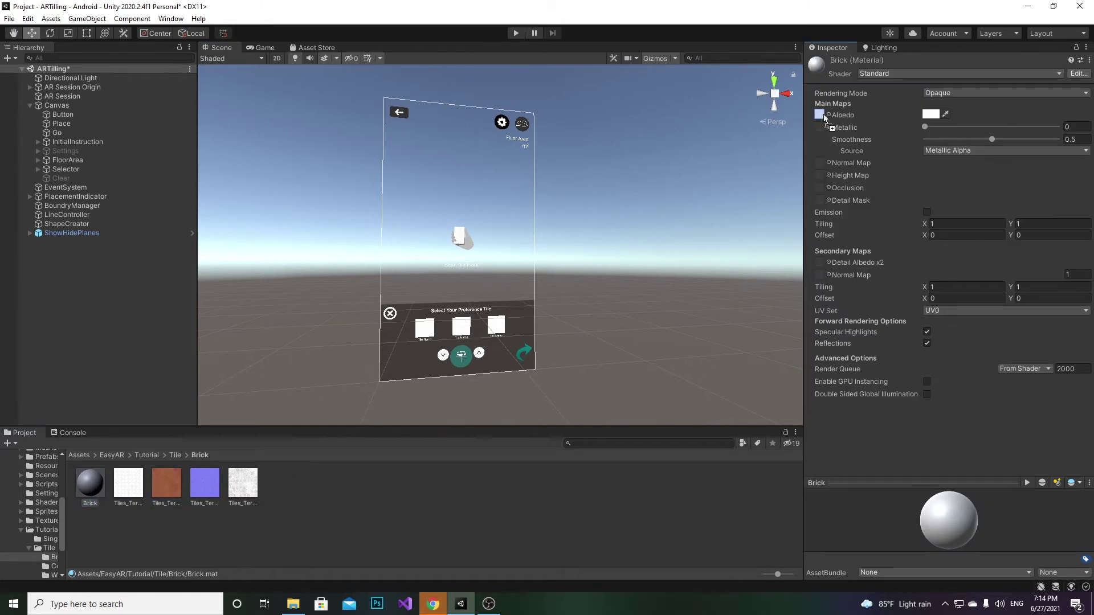
drag(166, 484, 823, 114)
drag(206, 484, 821, 163)
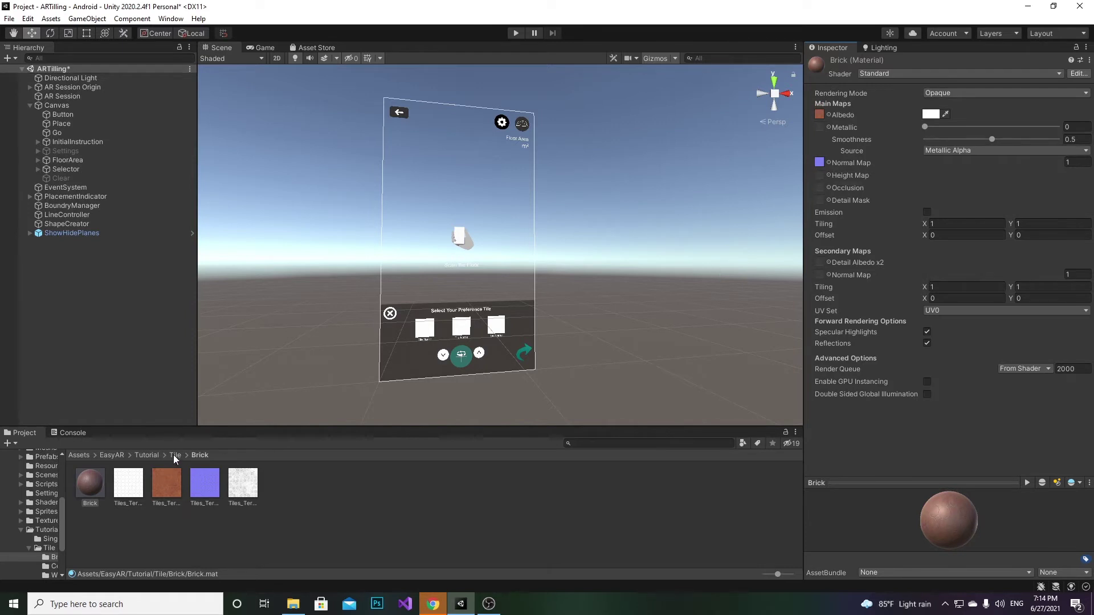
mouse_move(776, 574)
mouse_down()
mouse_move(763, 573)
mouse_move(773, 574)
mouse_up()
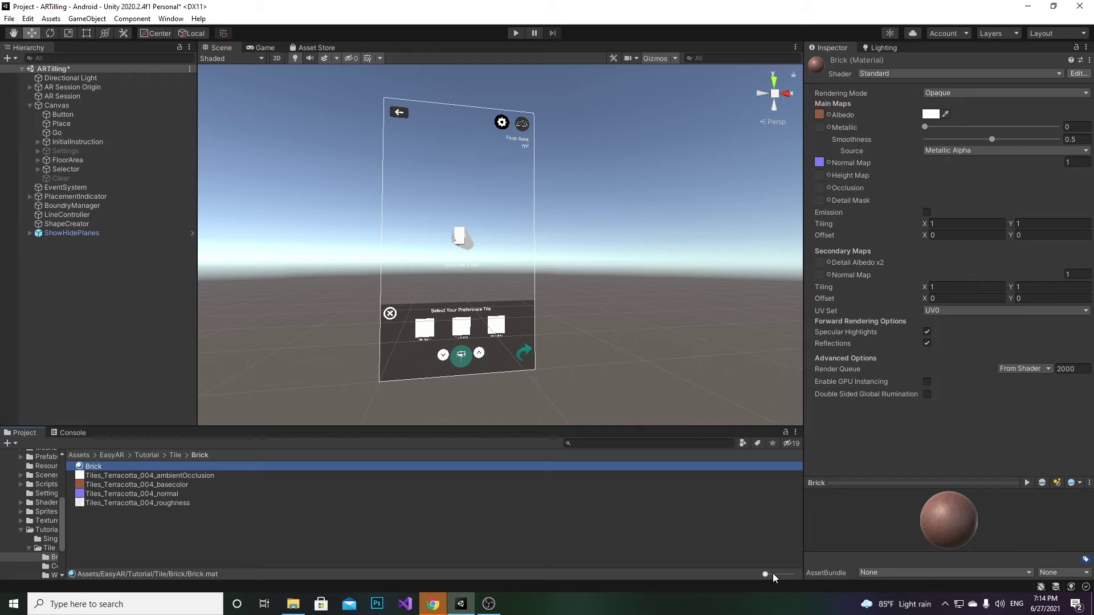
click(174, 456)
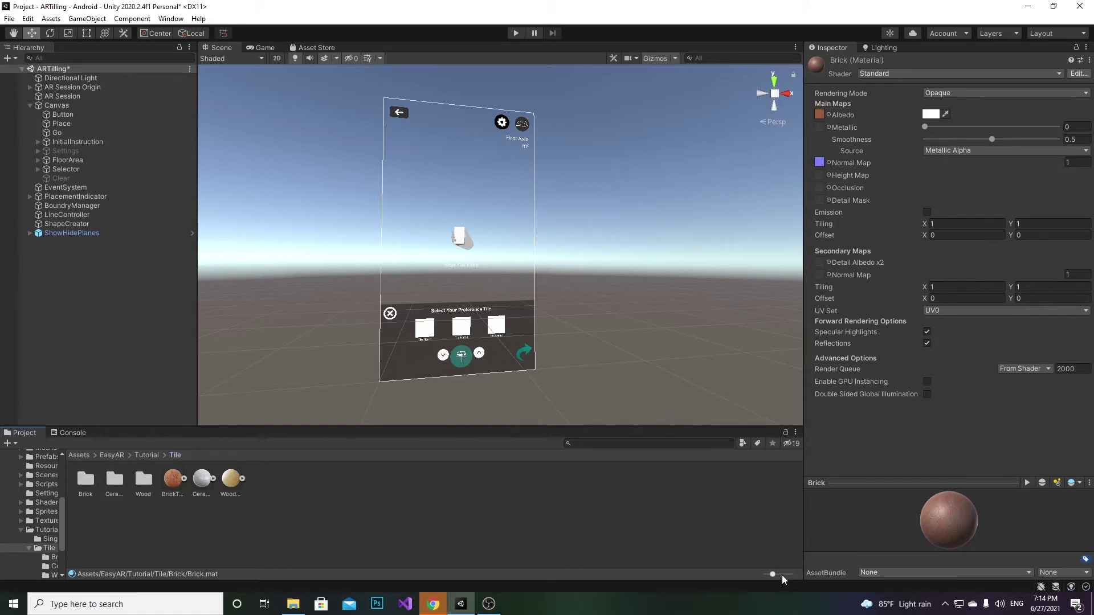
drag(773, 574, 779, 576)
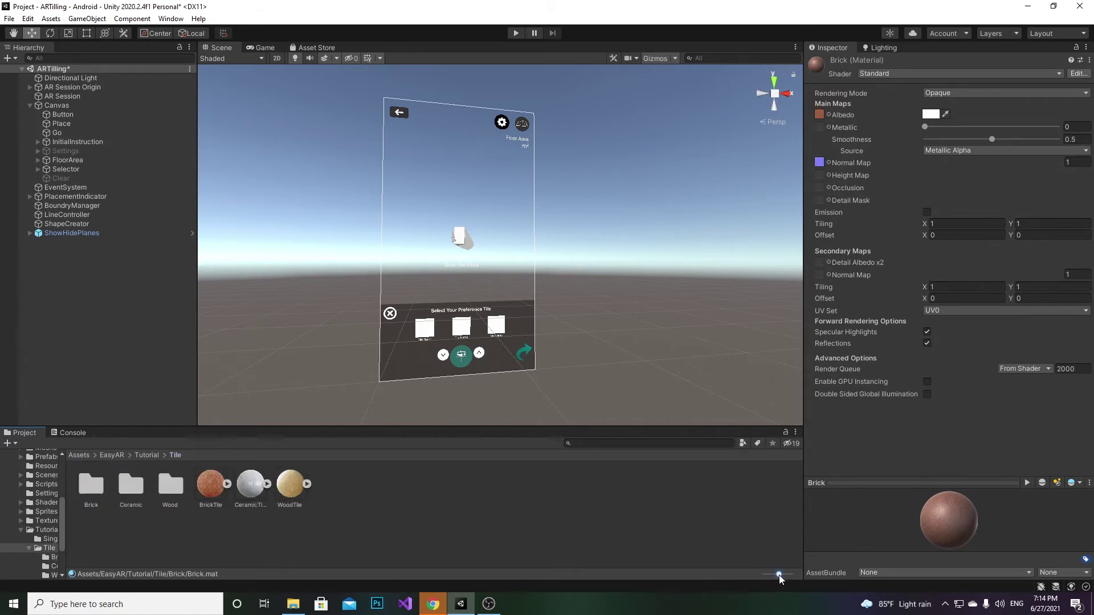
Give the Ceramic material the marble albedo texture and marble normal map
double_click(133, 485)
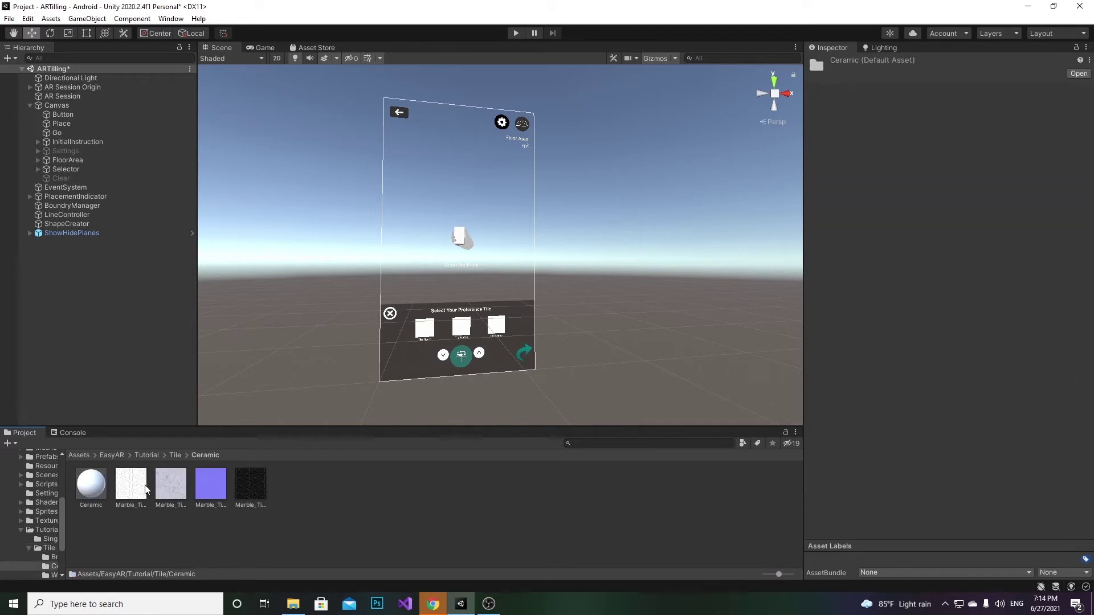
click(82, 489)
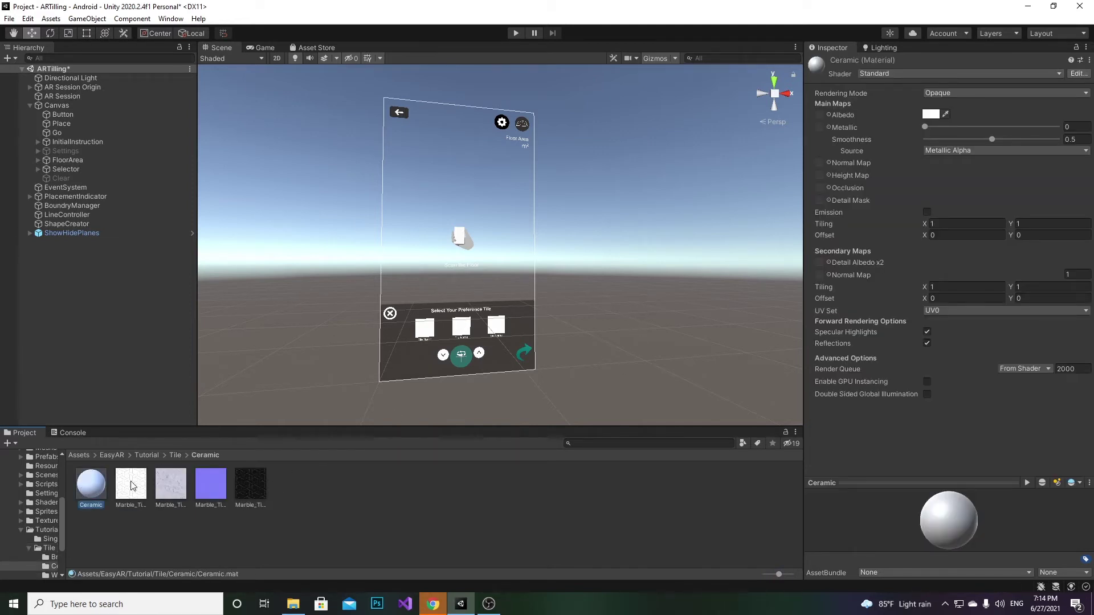
drag(131, 484, 822, 115)
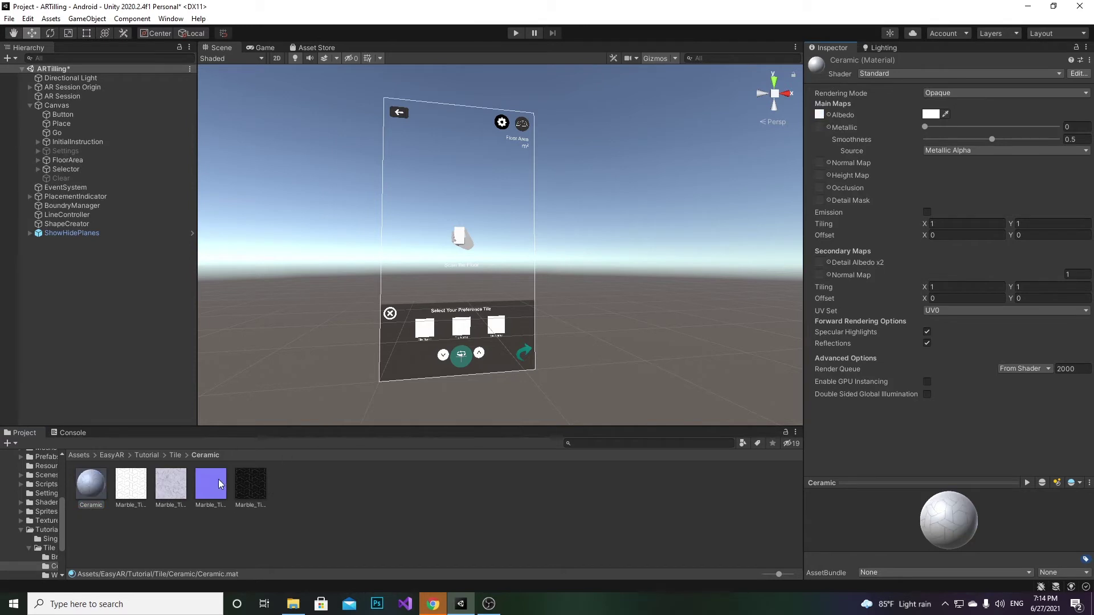
mouse_move(219, 485)
mouse_down()
mouse_move(829, 191)
mouse_move(822, 165)
mouse_up()
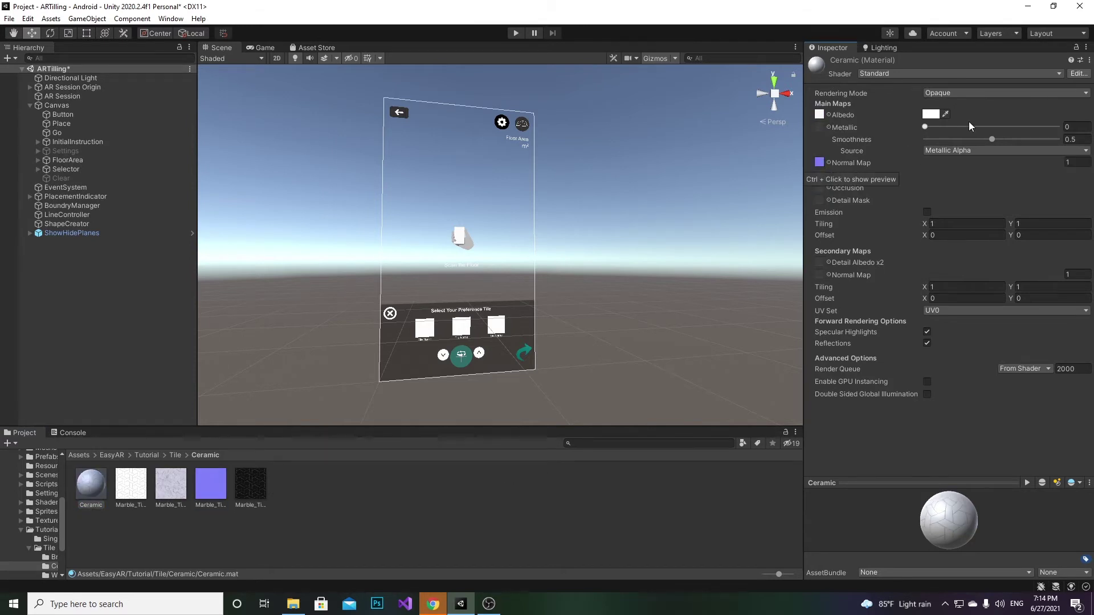
click(932, 114)
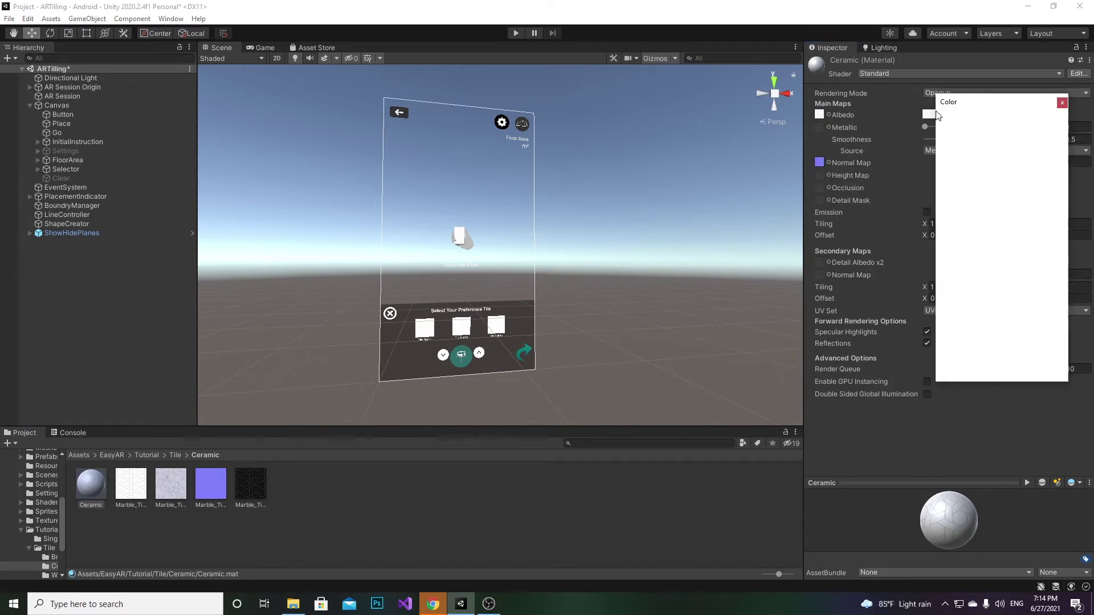
click(1063, 104)
Review the Brick material, then apply the wood normal map to the Wood material
click(175, 455)
double_click(92, 489)
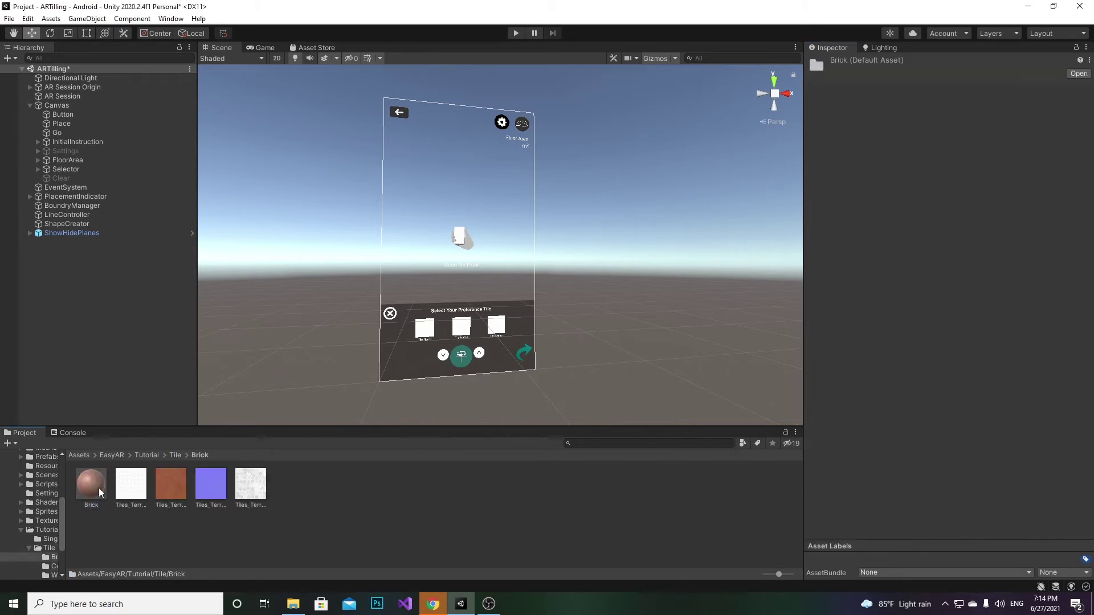
click(91, 482)
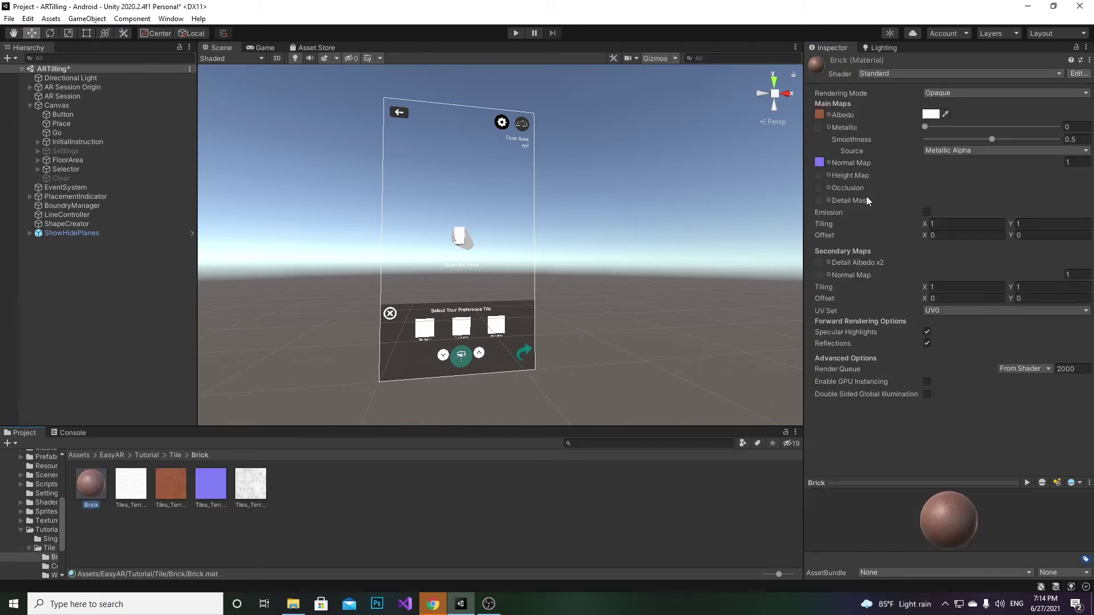
click(175, 454)
double_click(167, 483)
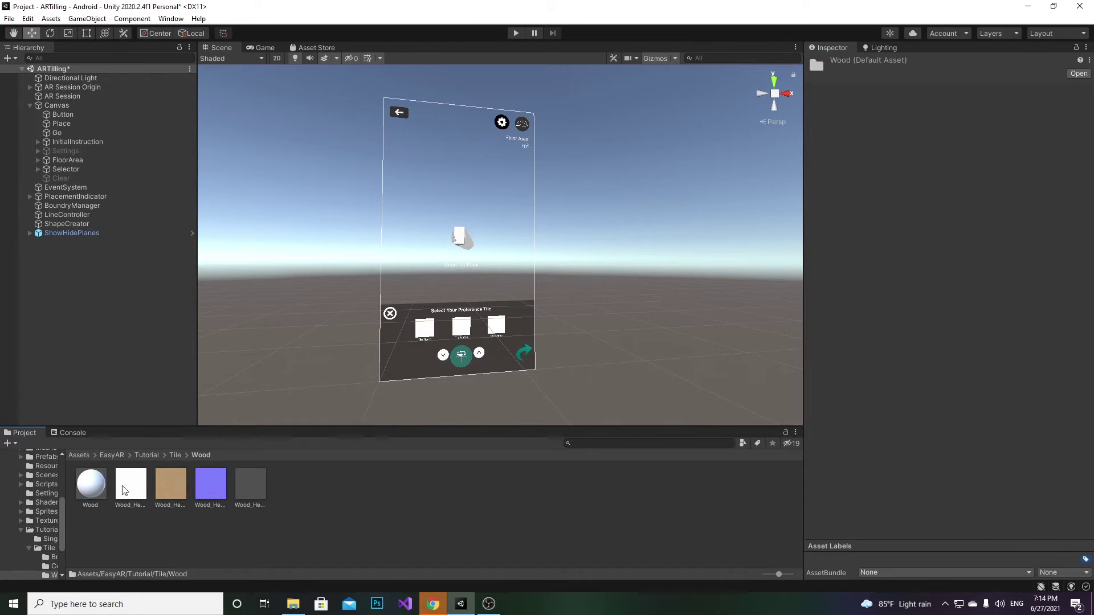
click(91, 485)
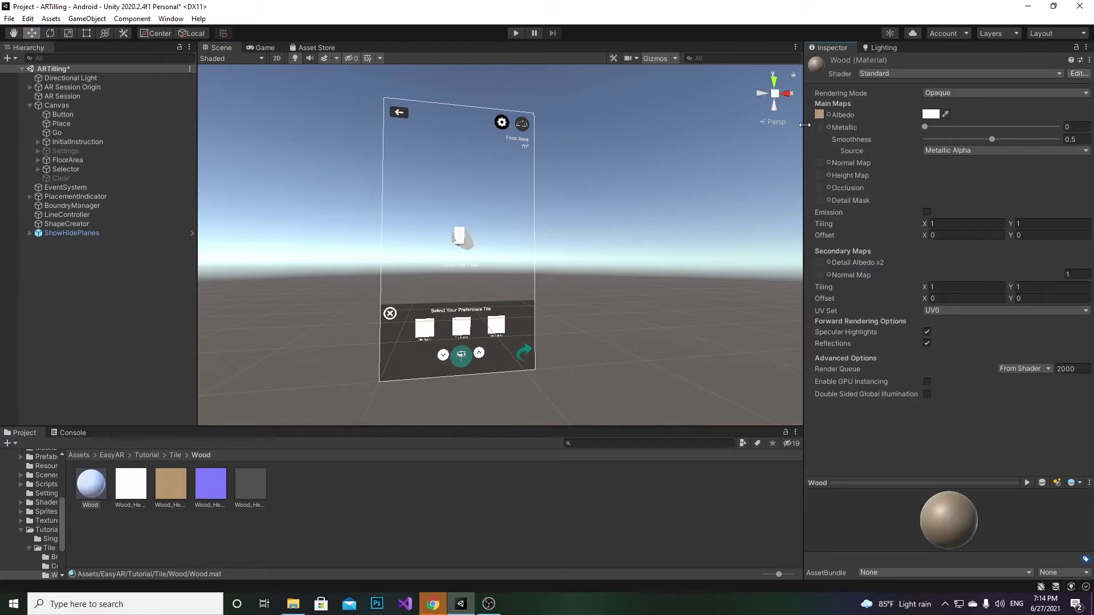
drag(210, 483, 818, 163)
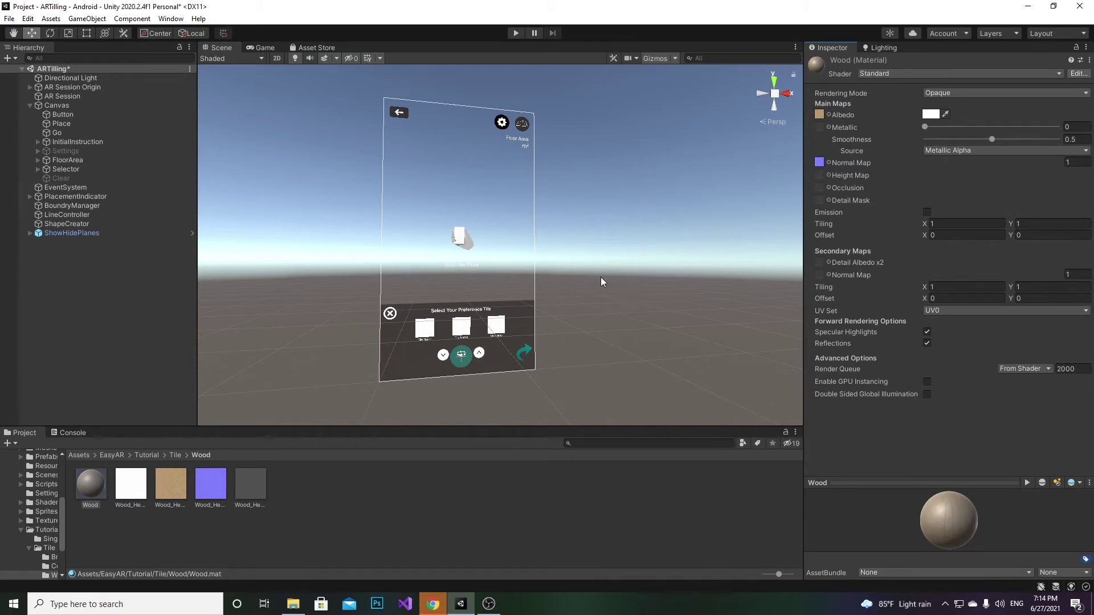
Expand Selector's Tile1–Tile3 buttons and reveal their label Text children
click(86, 168)
click(46, 169)
click(84, 188)
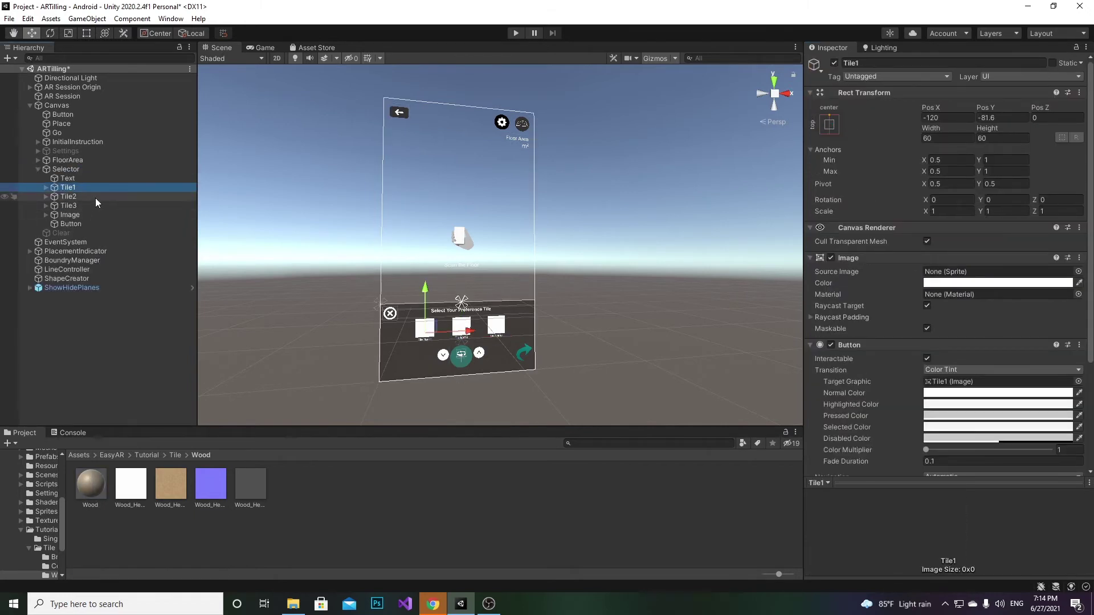
click(88, 197)
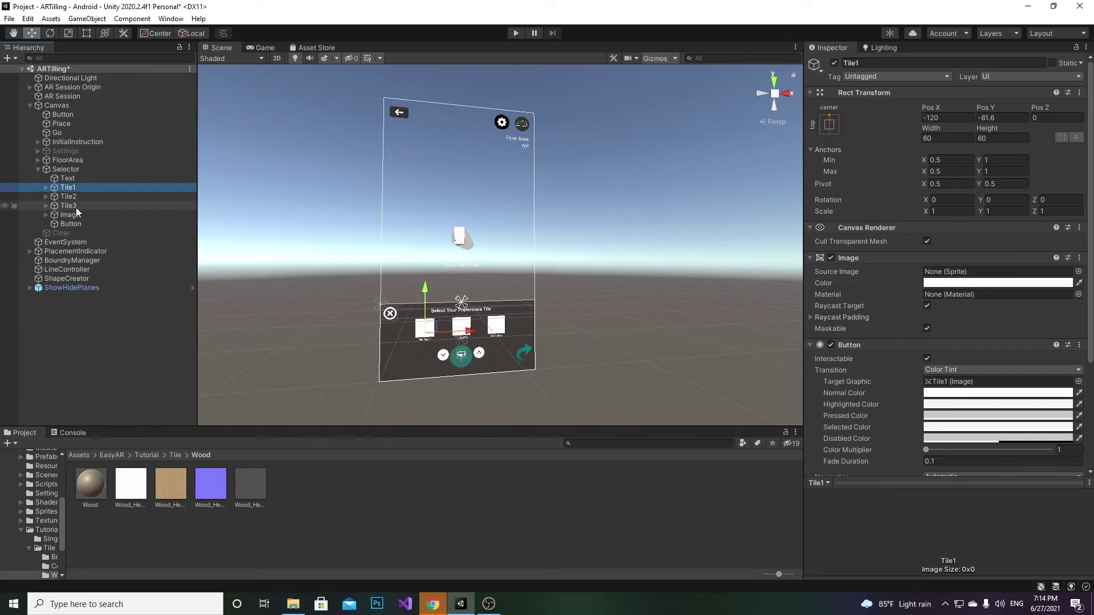
click(77, 207)
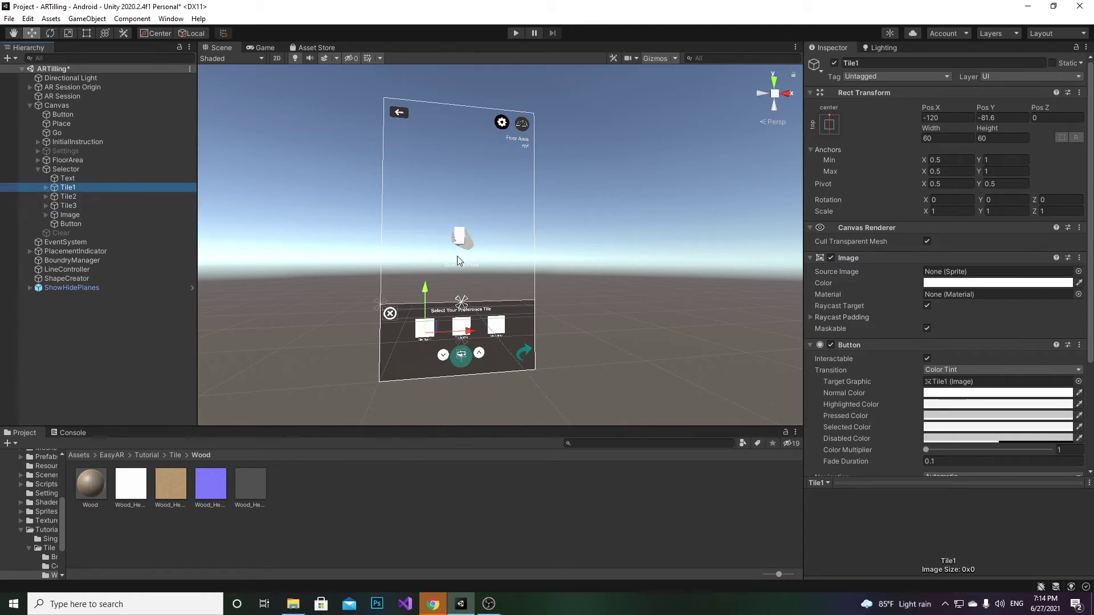
click(67, 188)
click(46, 187)
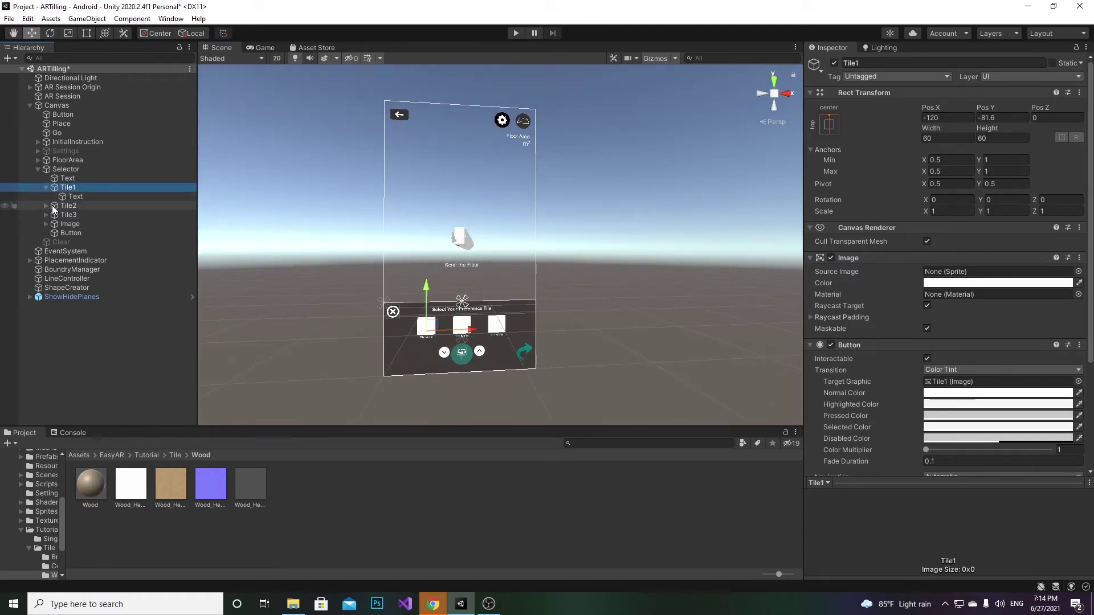
click(46, 206)
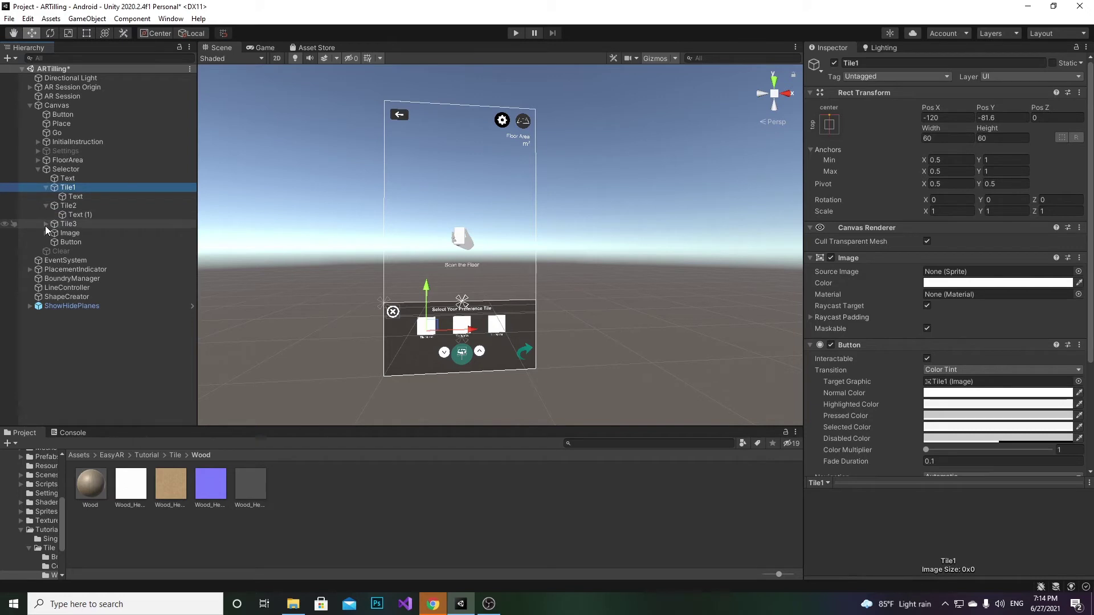
Relabel Tile1's text as Ceramic and Tile2's text as Wood
click(77, 197)
double_click(833, 283)
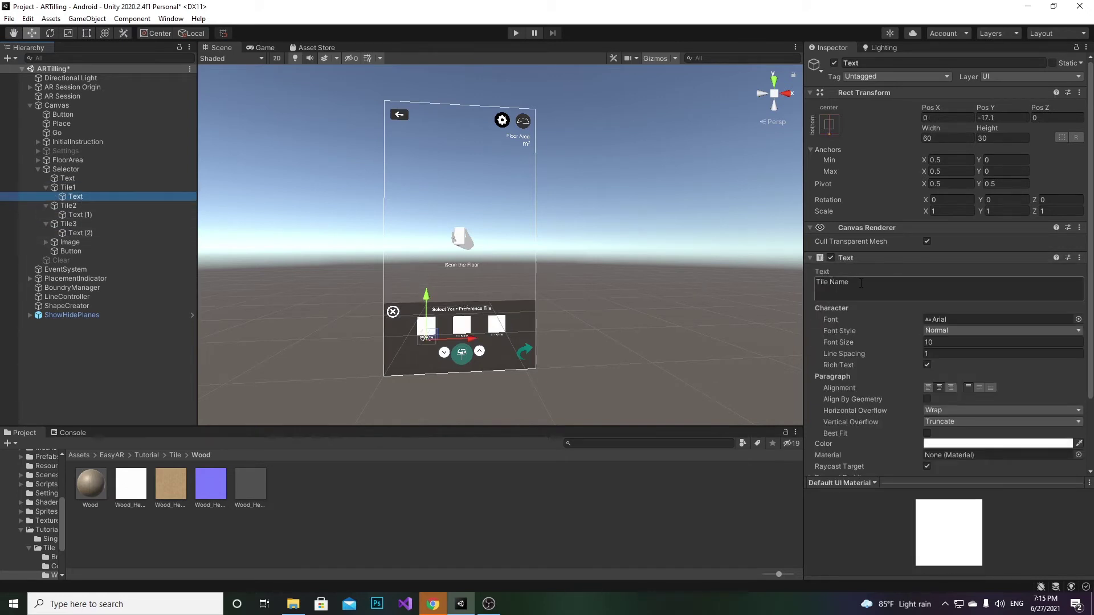
text(Ceramic)
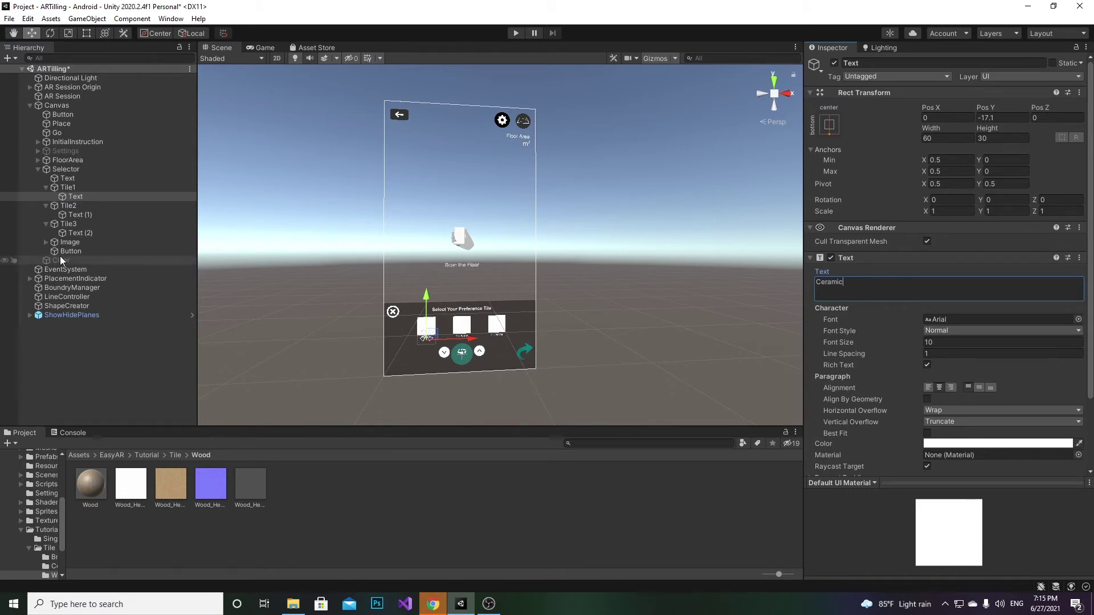
click(97, 208)
double_click(867, 283)
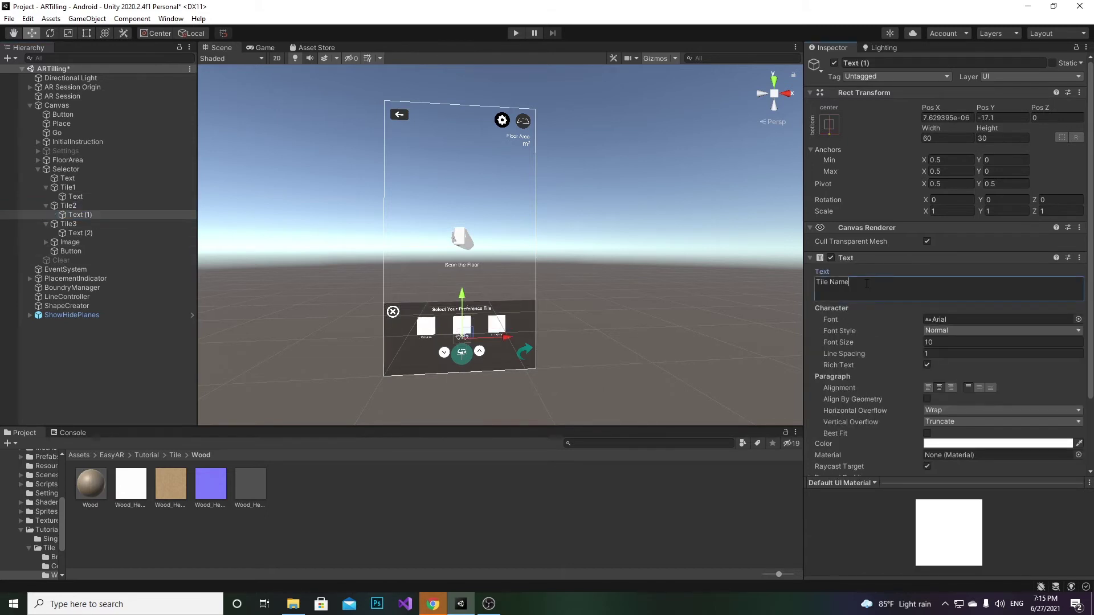
text(Wood)
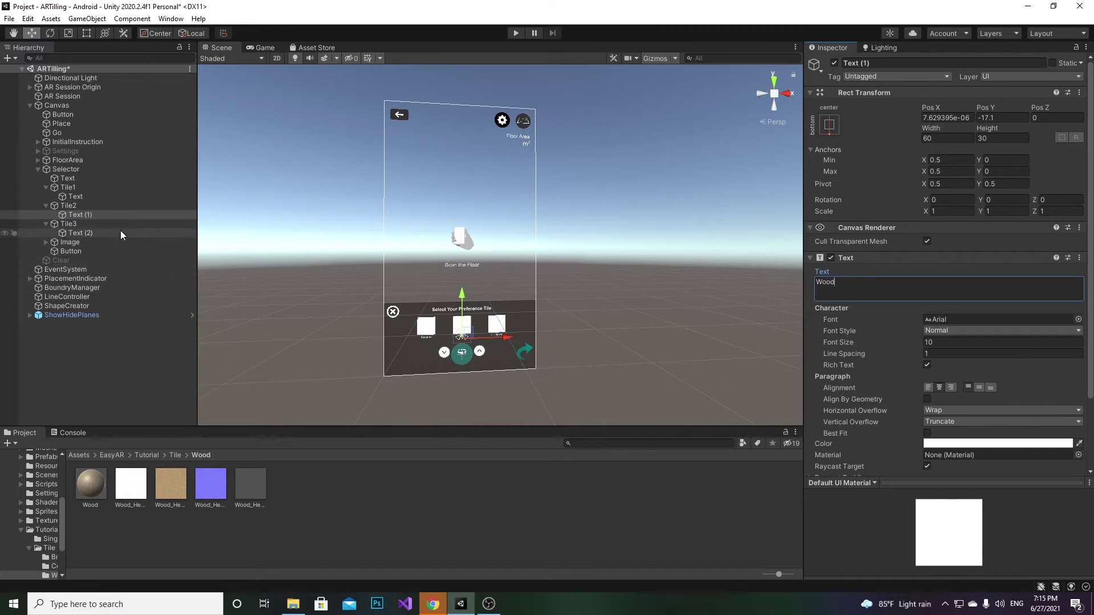
Replace Tile3's placeholder label text with Brick
click(82, 233)
click(175, 455)
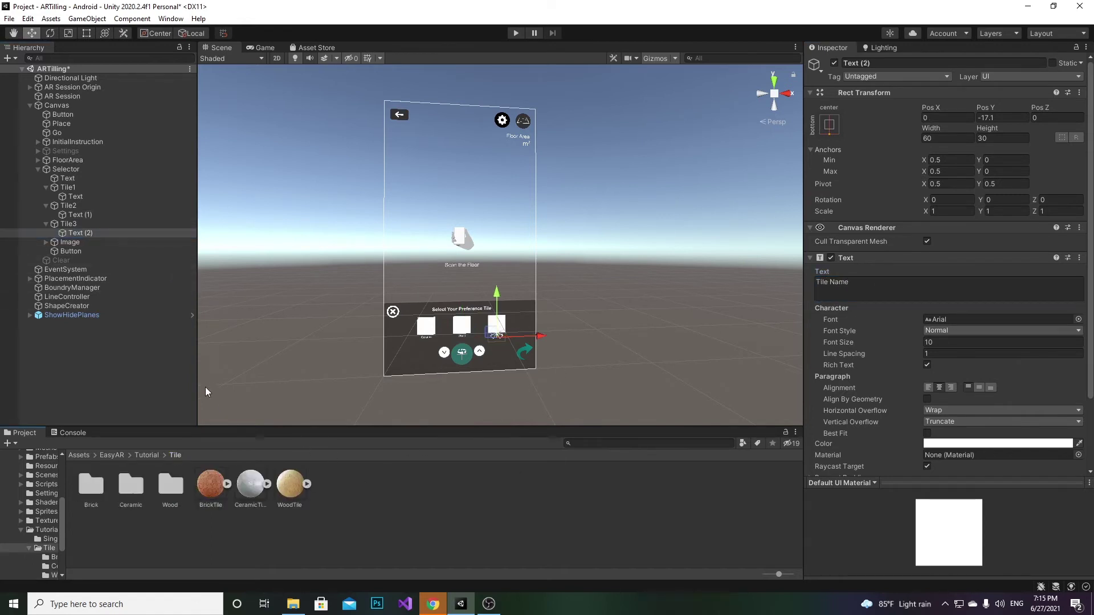
click(105, 251)
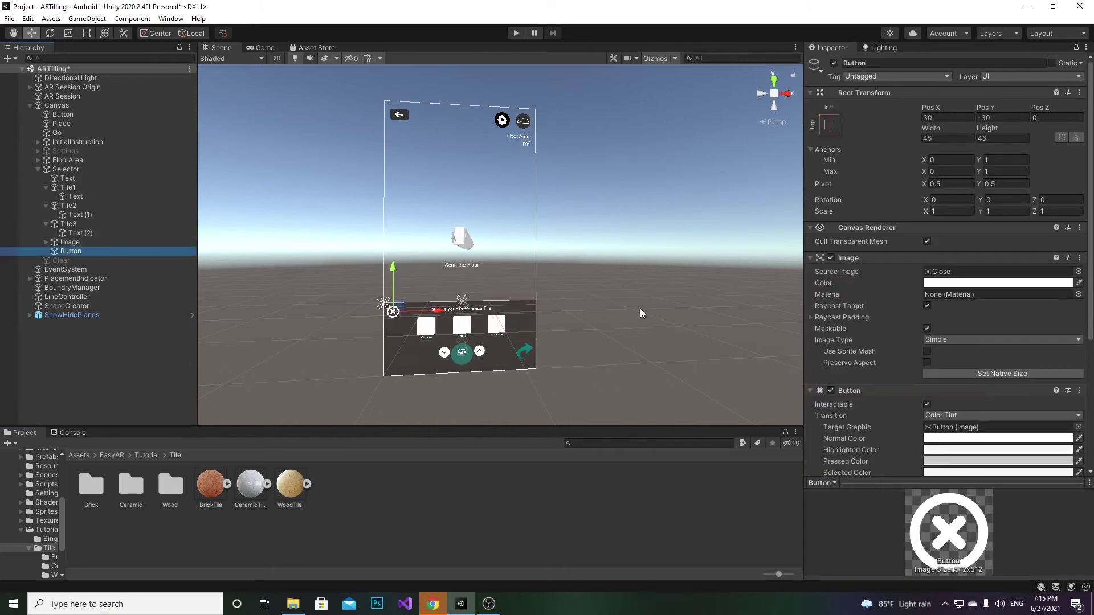
click(81, 233)
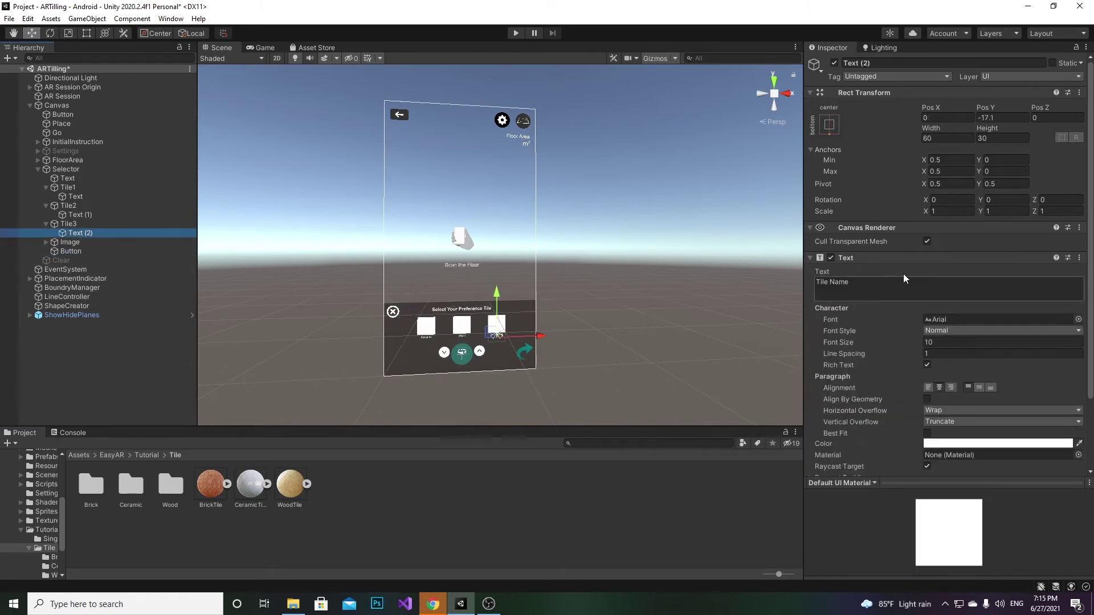
click(882, 284)
text(Brick)
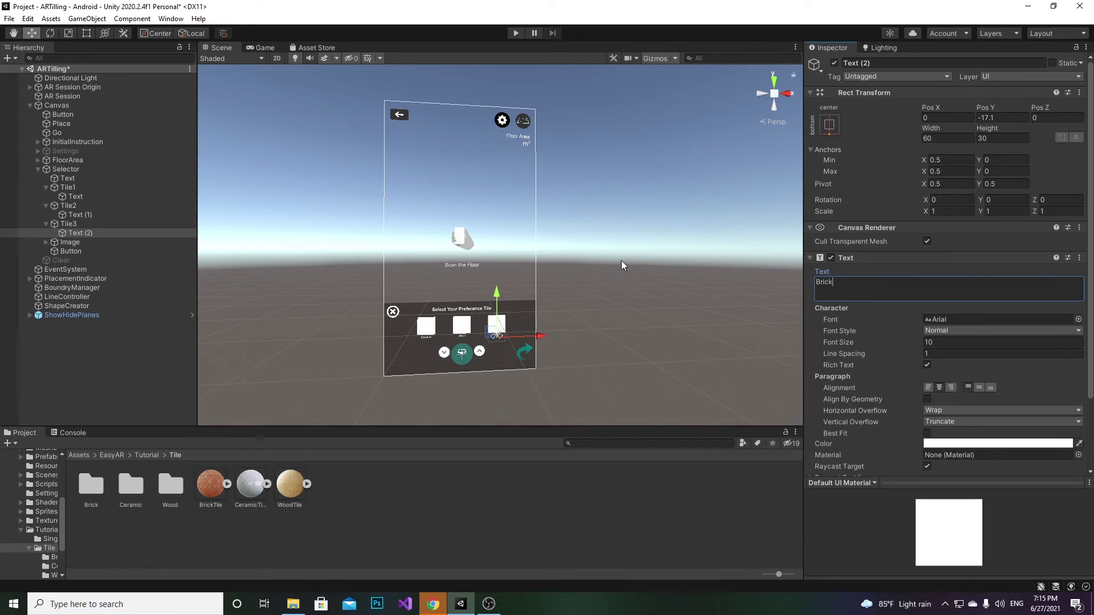
right_drag(648, 279, 607, 316)
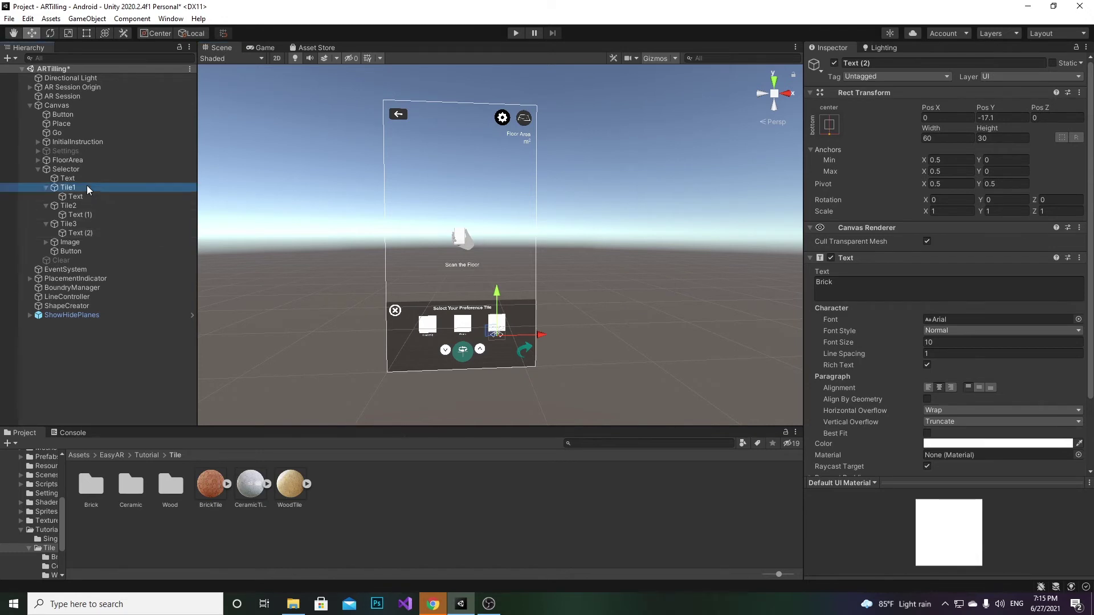
scroll(463, 325, up, 4)
scroll(485, 257, up, 2)
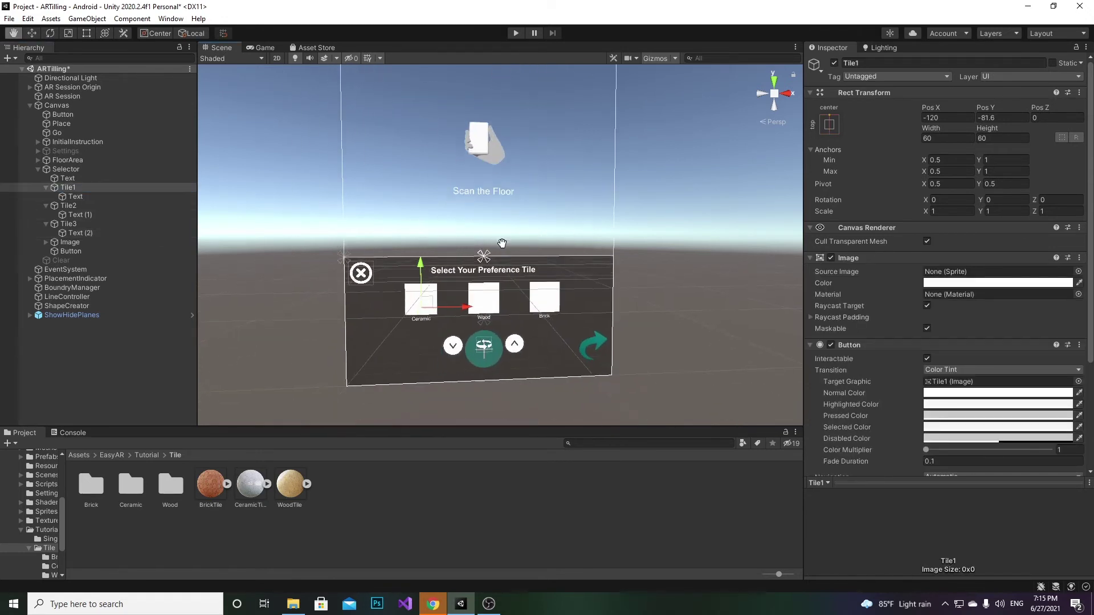
Set the Source Images of Tile1, Tile2 and Tile3 to CeramicTile, WoodTile and BrickTile
middle_drag(502, 247, 502, 244)
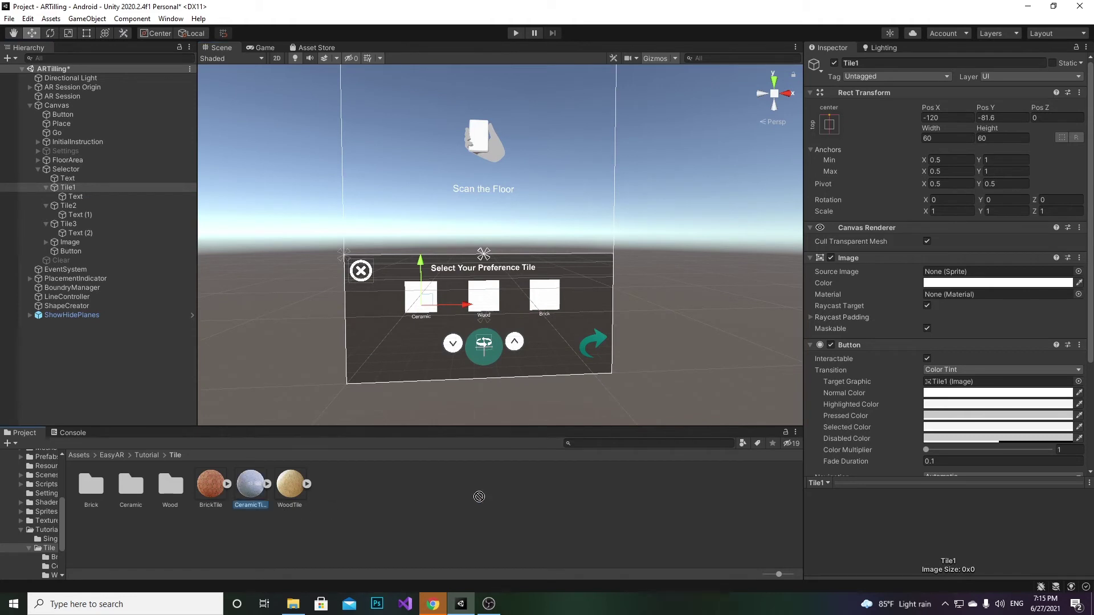
drag(245, 481, 996, 273)
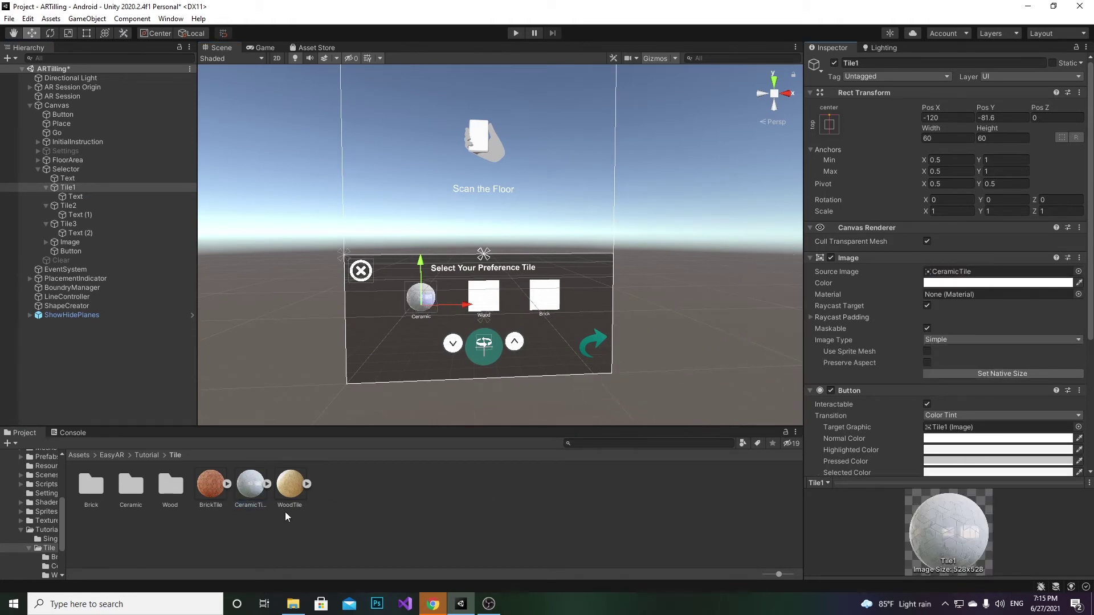
click(292, 481)
click(68, 205)
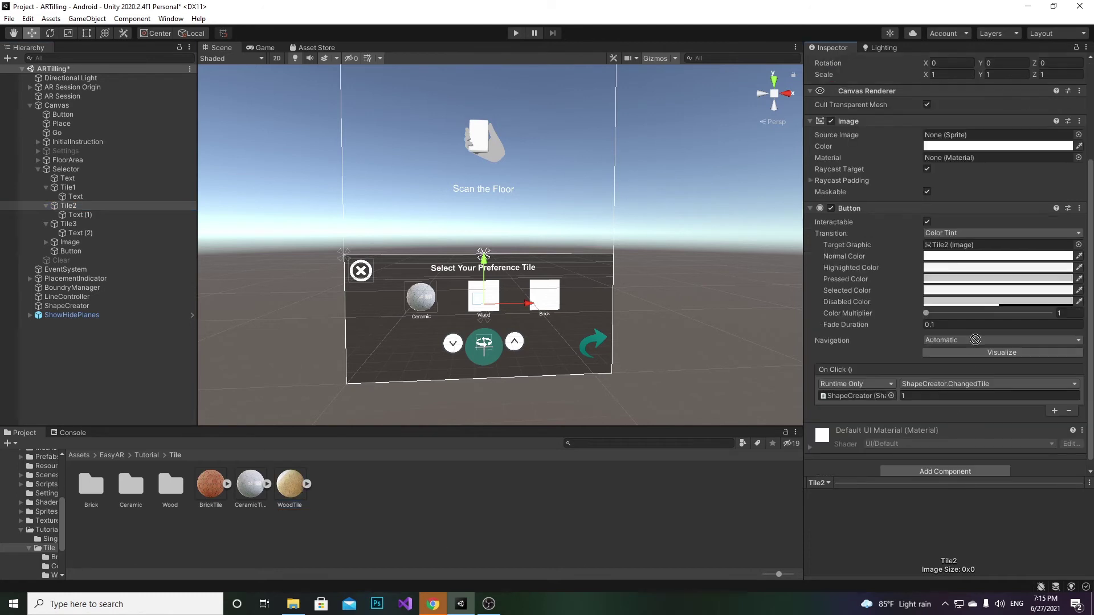
drag(297, 482, 957, 141)
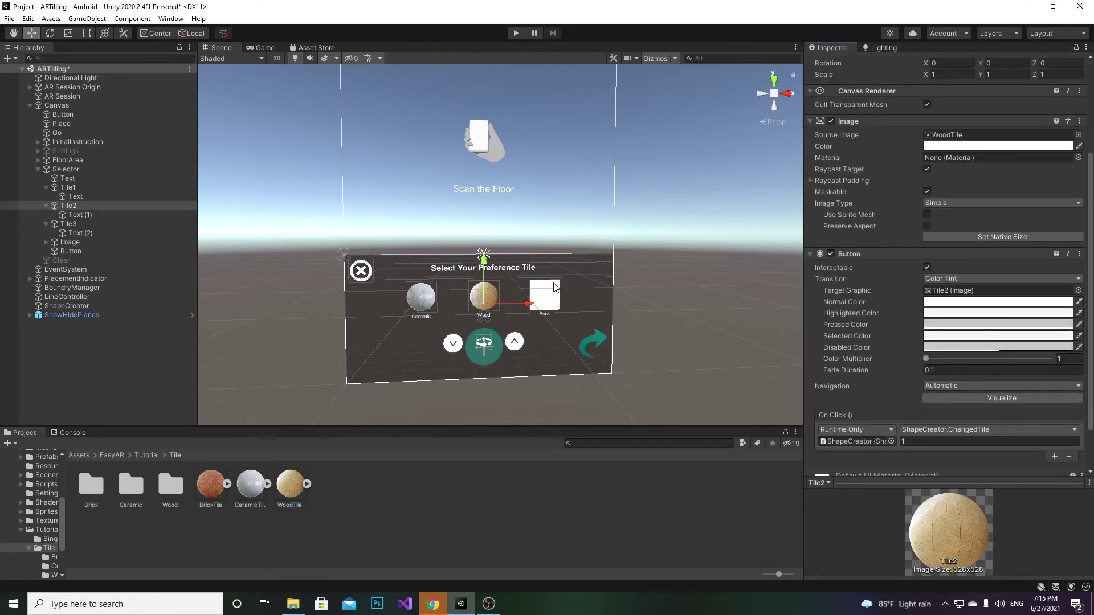
right_drag(554, 286, 514, 283)
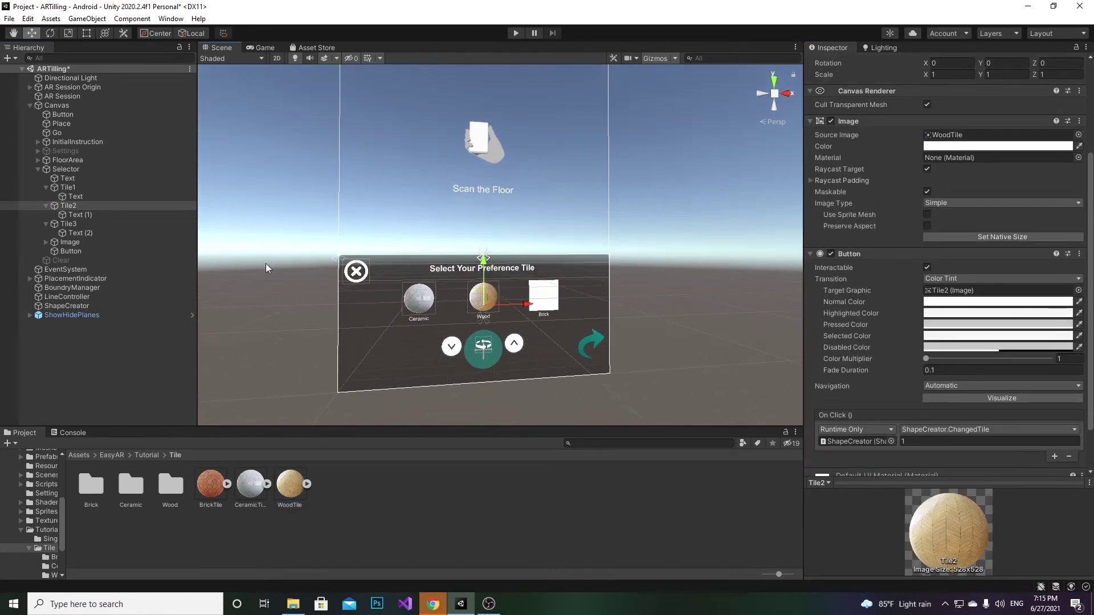
click(81, 225)
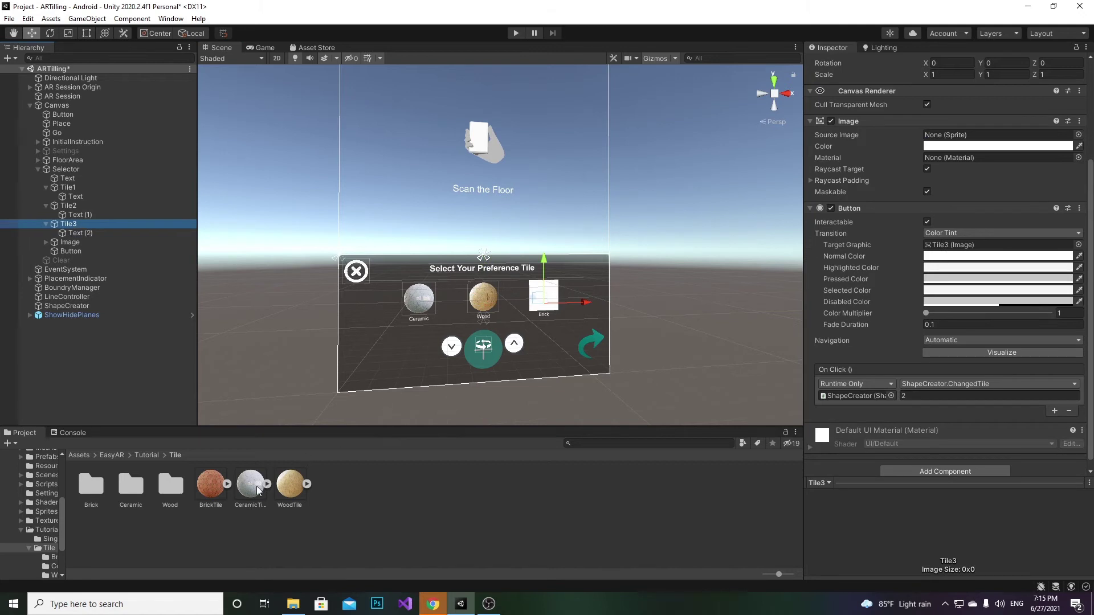
mouse_move(209, 487)
mouse_down()
mouse_move(947, 210)
mouse_move(992, 135)
mouse_up()
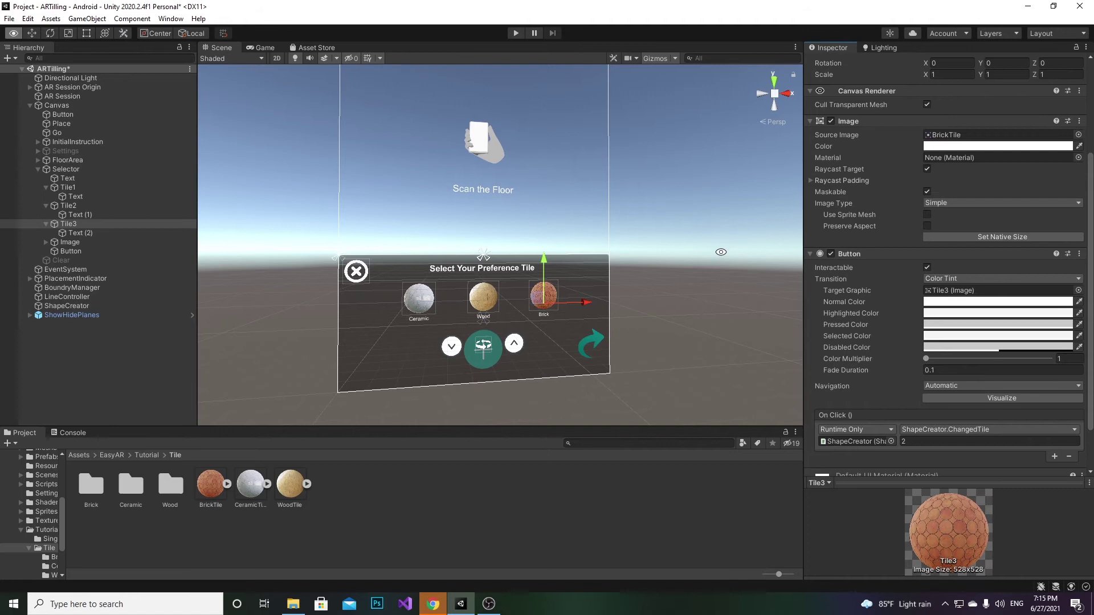
right_drag(720, 252, 598, 282)
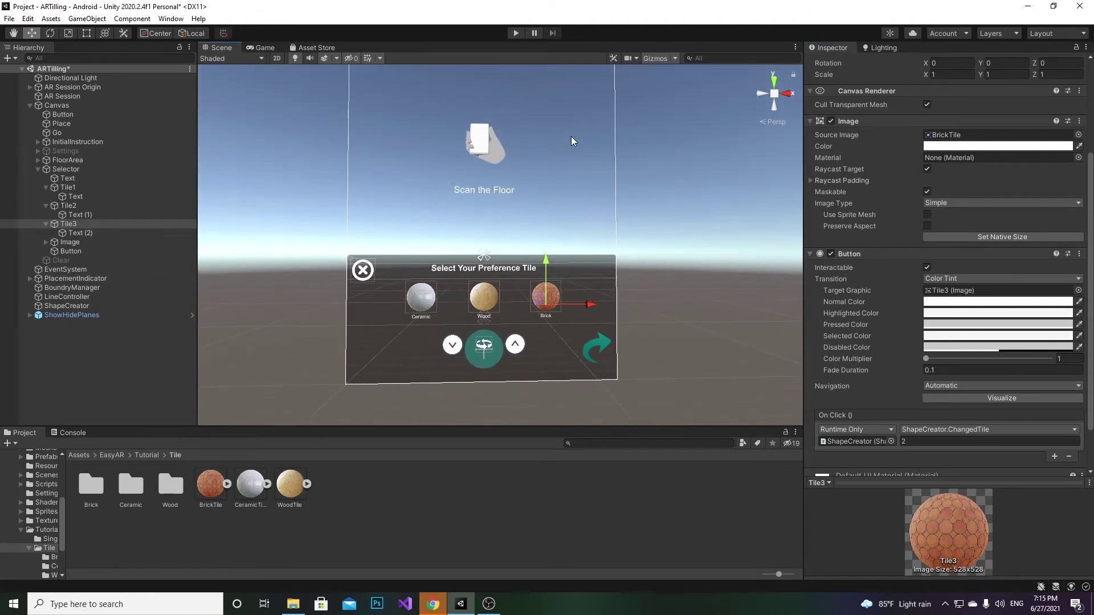
scroll(571, 136, down, 2)
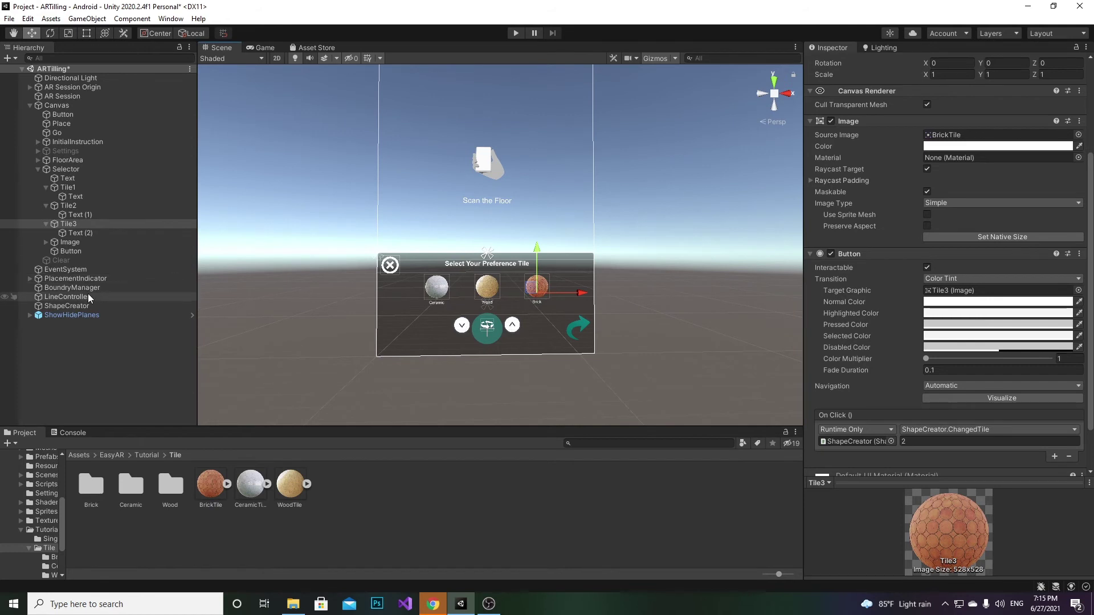
Give ShapeCreator three Materials slots and place Ceramic in Element 0
click(77, 306)
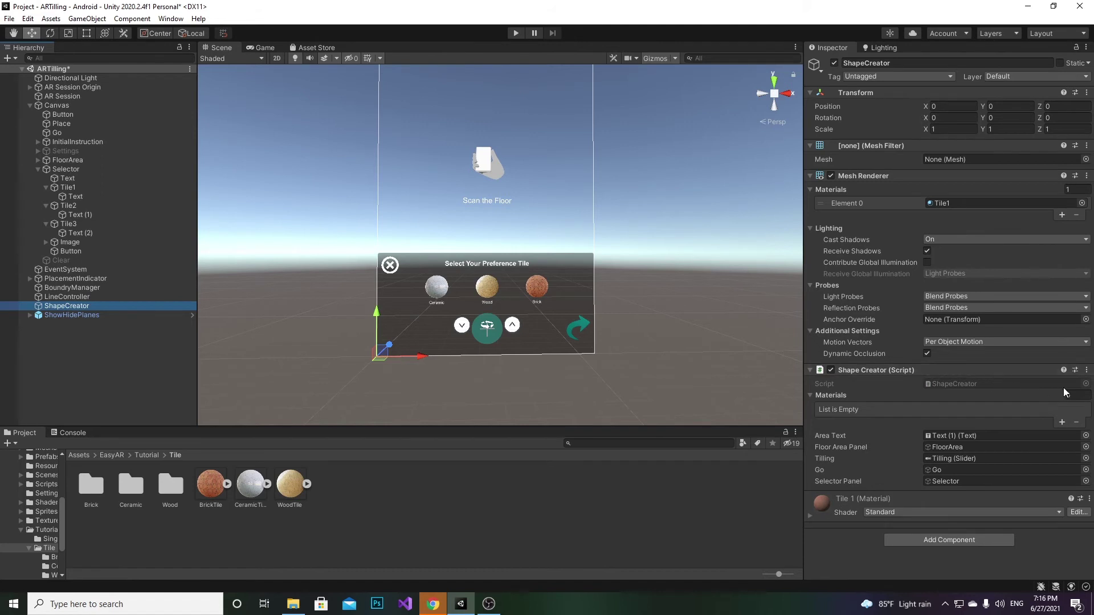
click(1079, 395)
text(3)
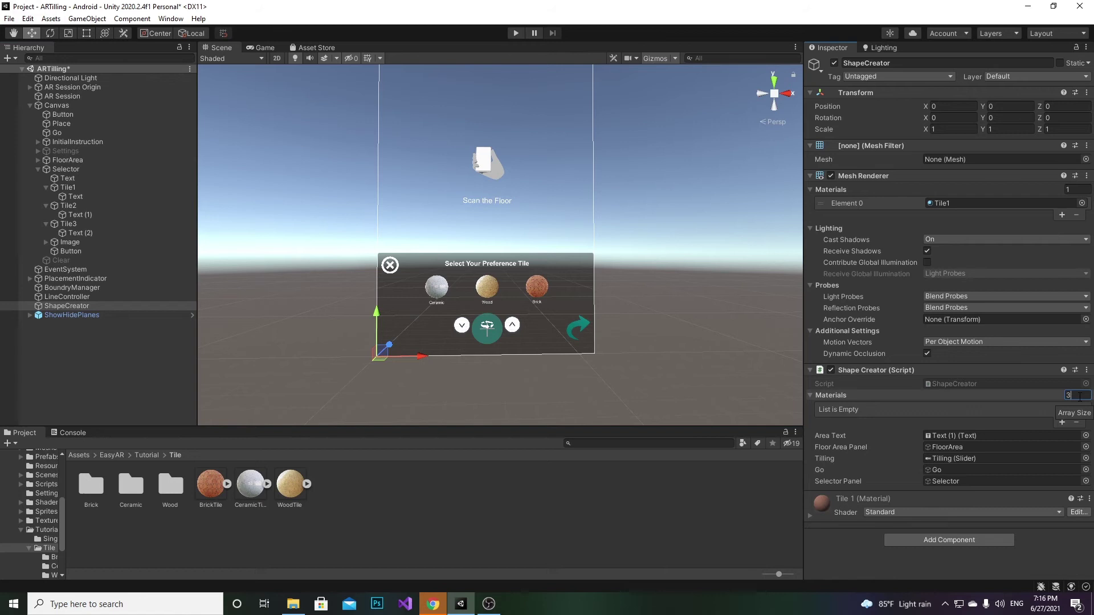
key(Return)
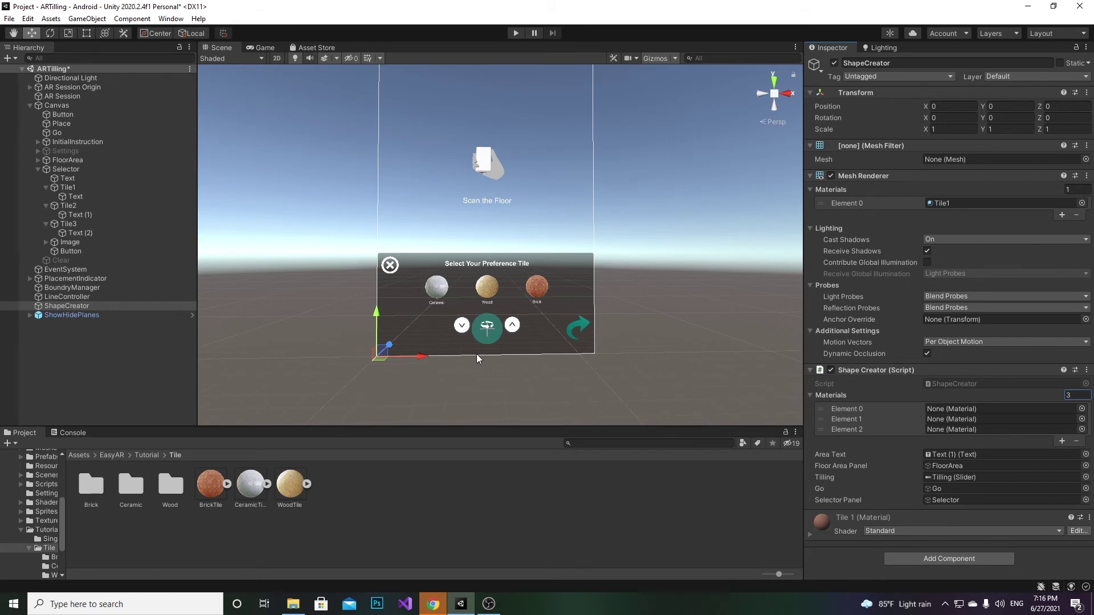
double_click(122, 485)
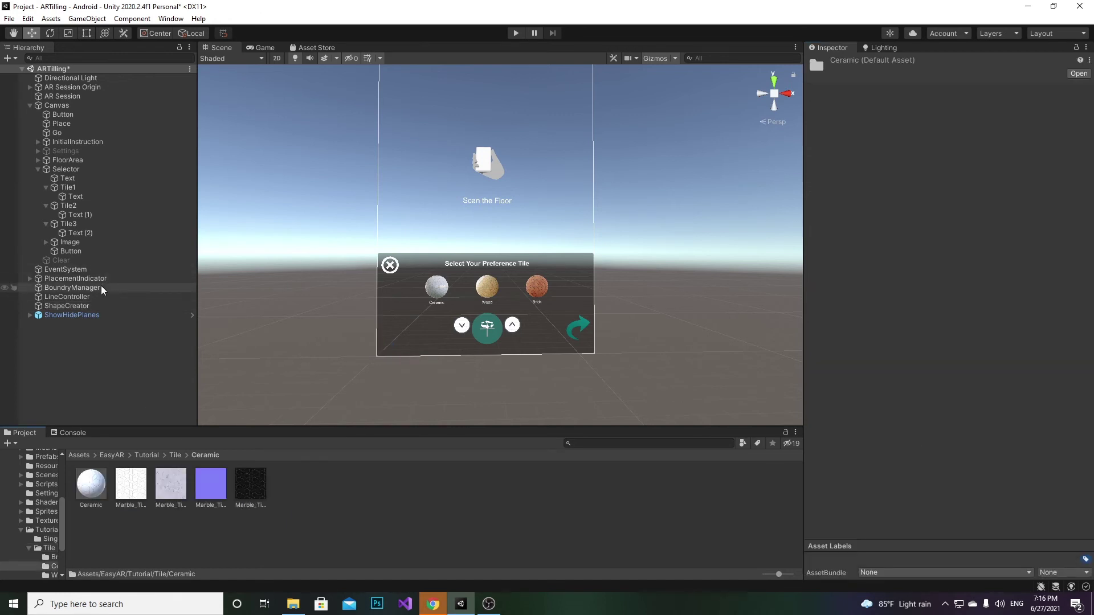
click(90, 305)
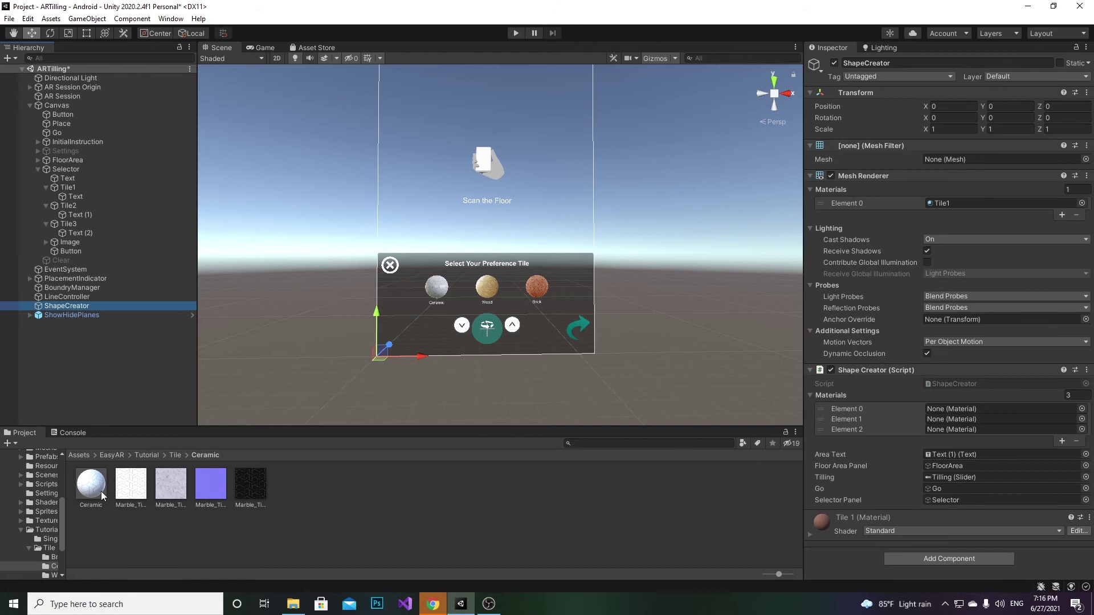
drag(101, 492, 946, 408)
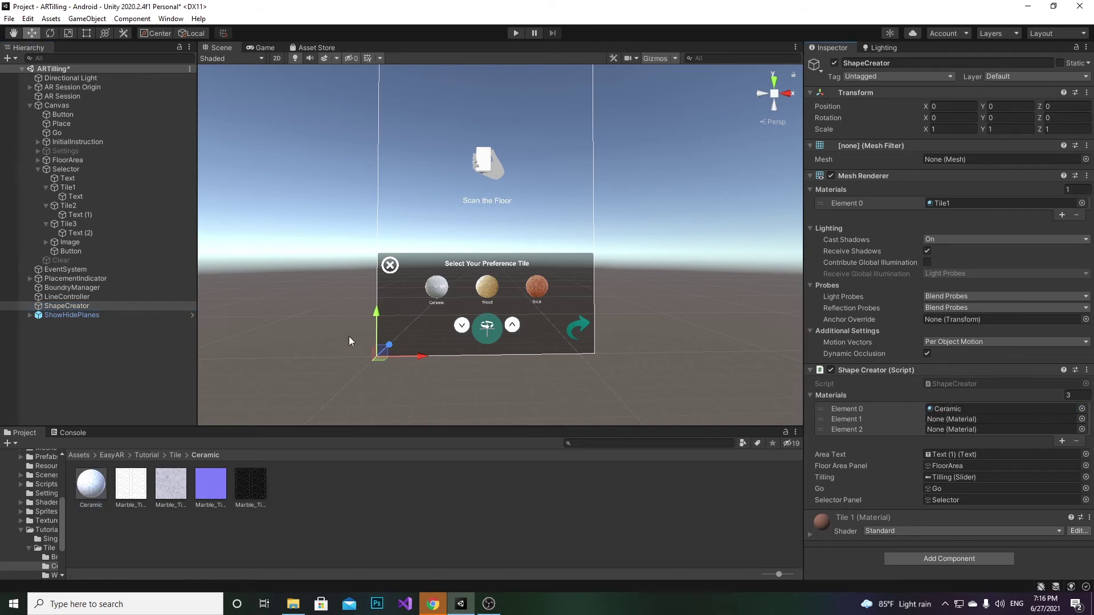
Assign the Wood material to Element 1 and Brick to Element 2
click(174, 456)
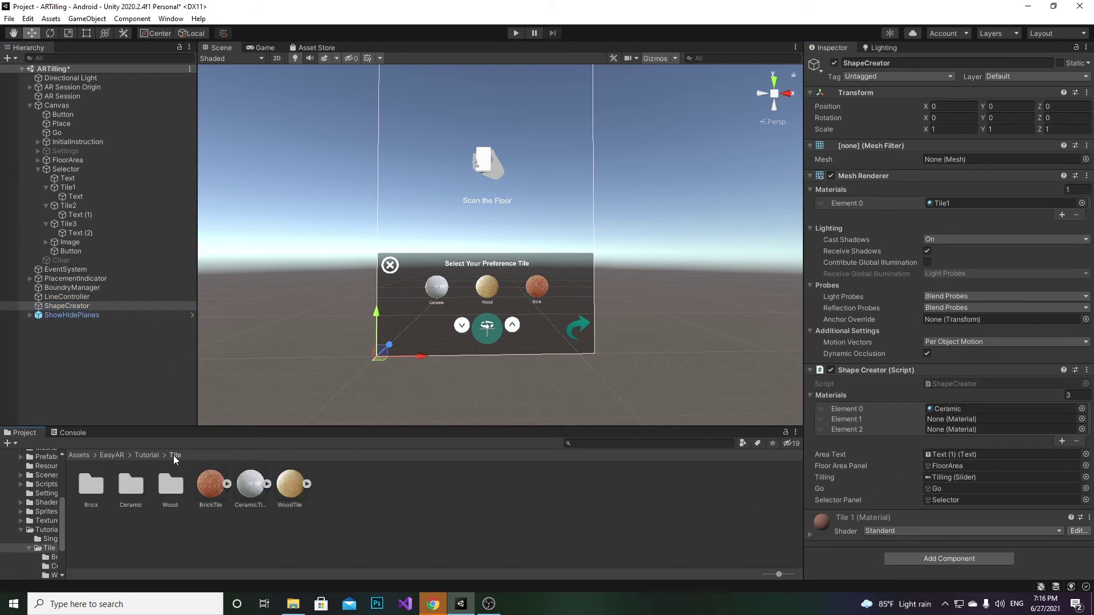
double_click(164, 490)
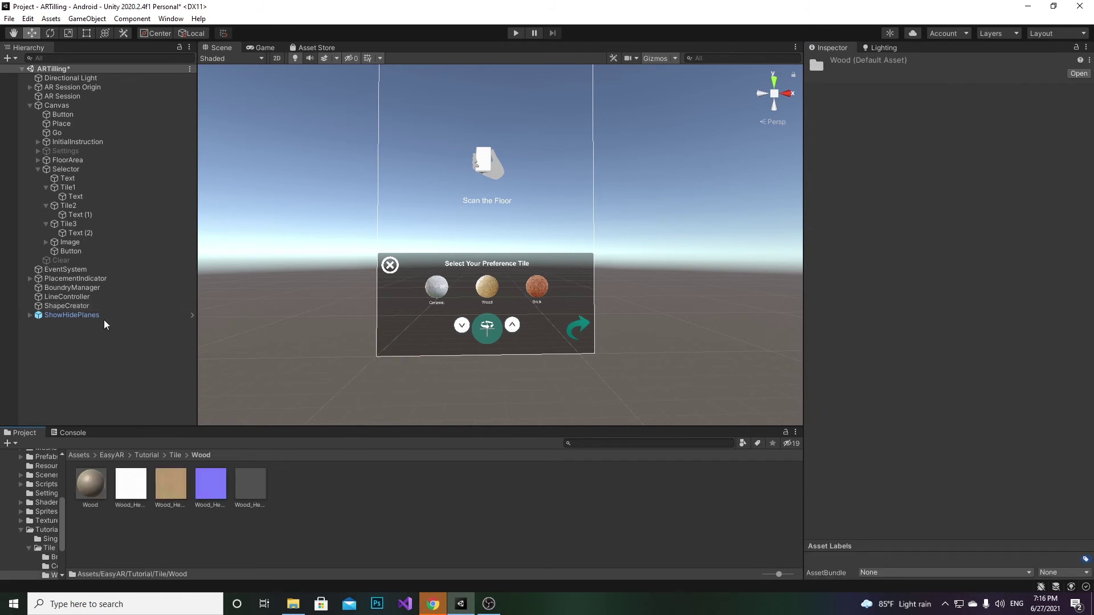
click(103, 297)
drag(90, 484, 975, 419)
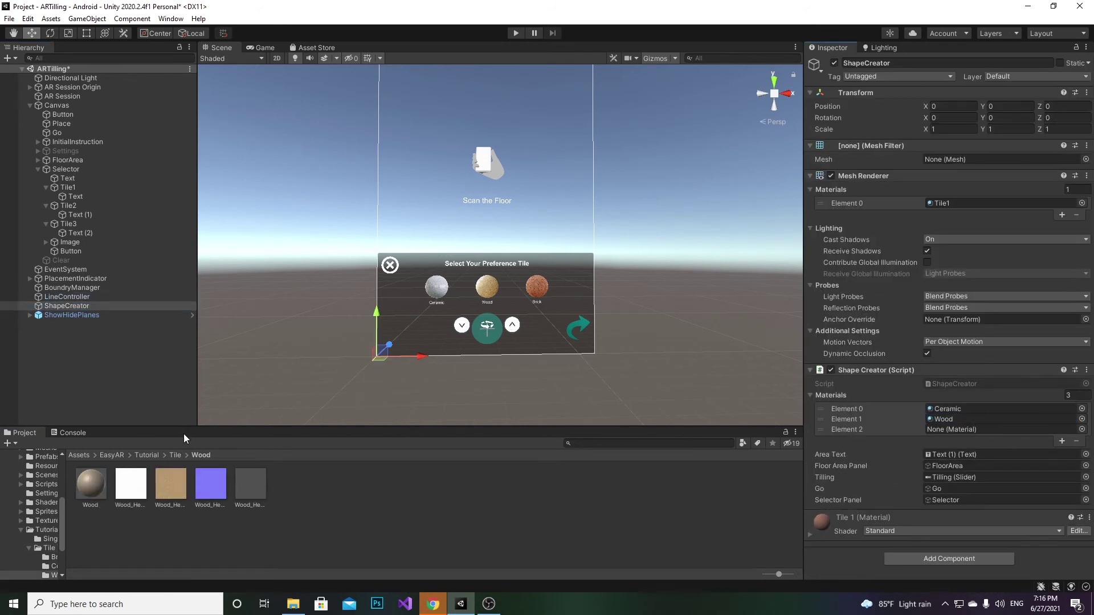
click(175, 455)
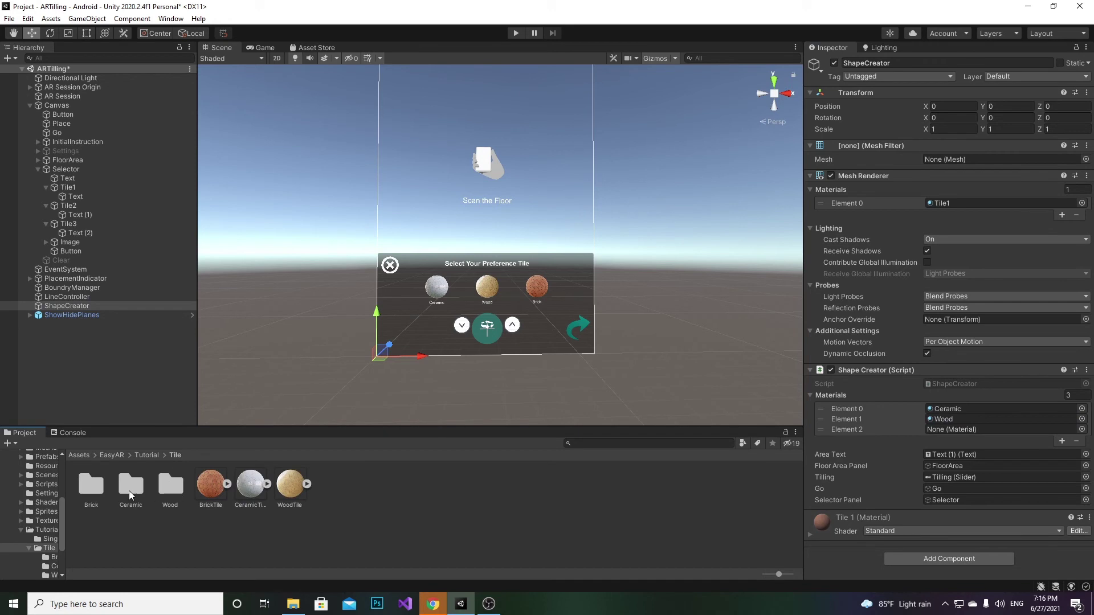
double_click(90, 487)
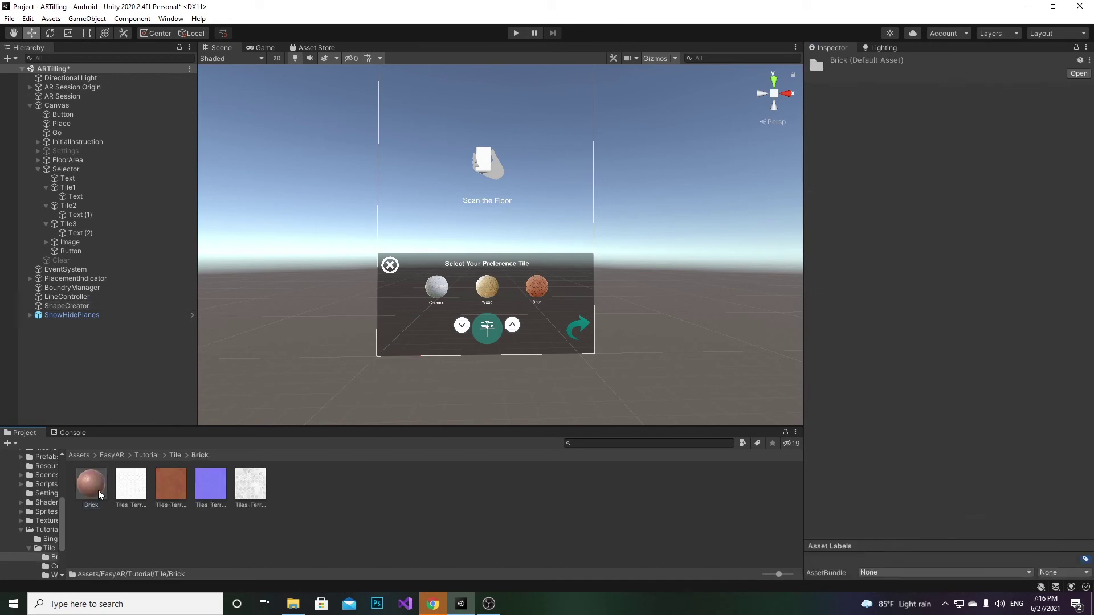
click(89, 306)
mouse_move(91, 486)
mouse_down()
mouse_move(138, 497)
mouse_move(934, 432)
mouse_up()
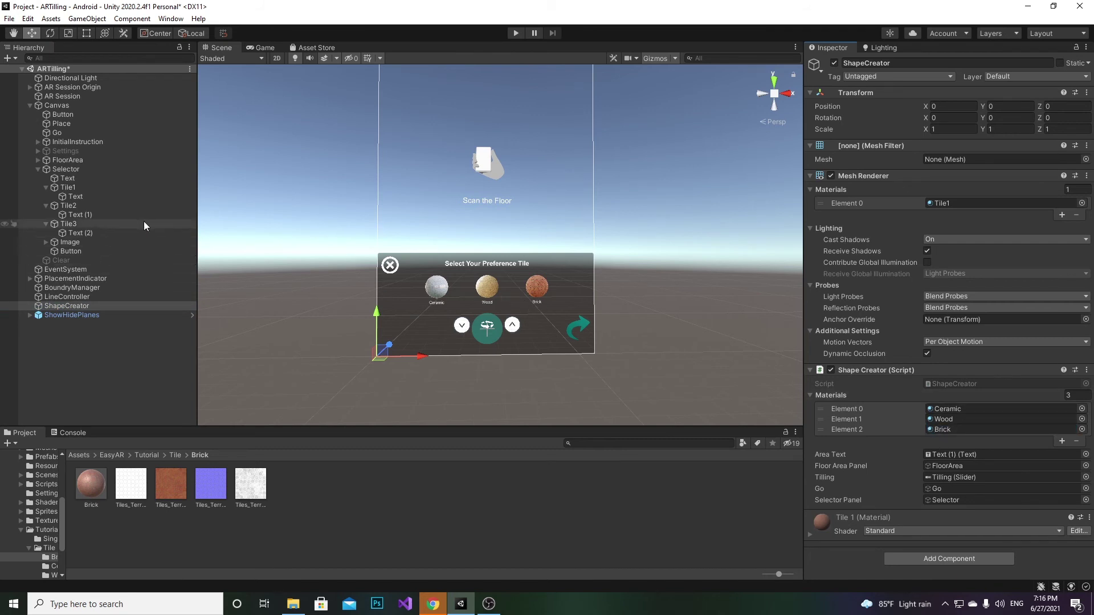
Check that Tile1, Tile2 and Tile3 On Click pass 0, 1 and 2 to ChangedTile
click(123, 187)
scroll(923, 390, down, 5)
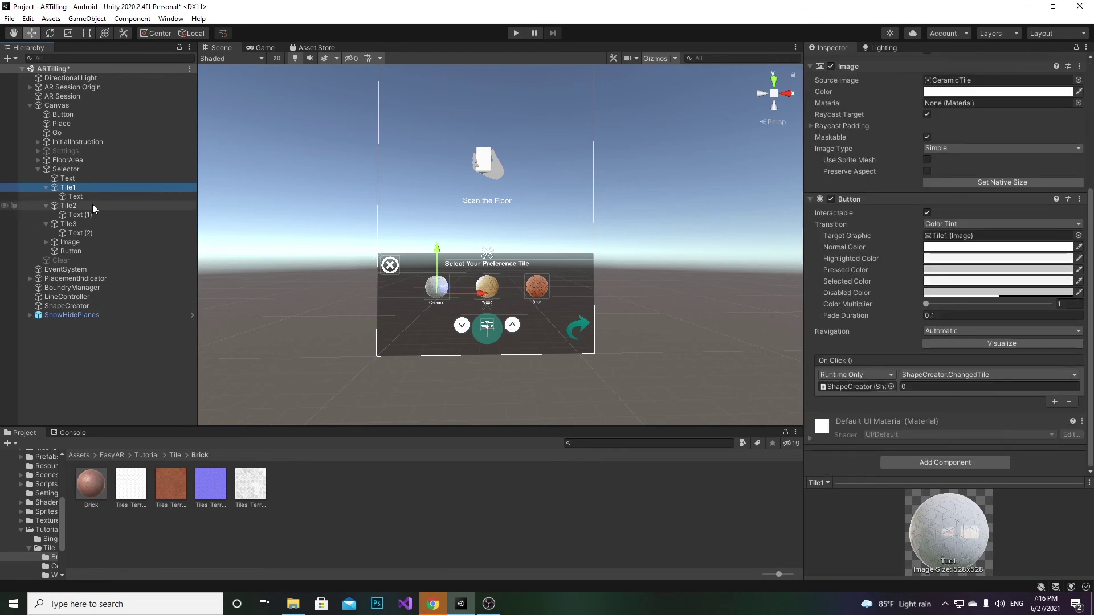
click(93, 205)
click(80, 223)
click(88, 188)
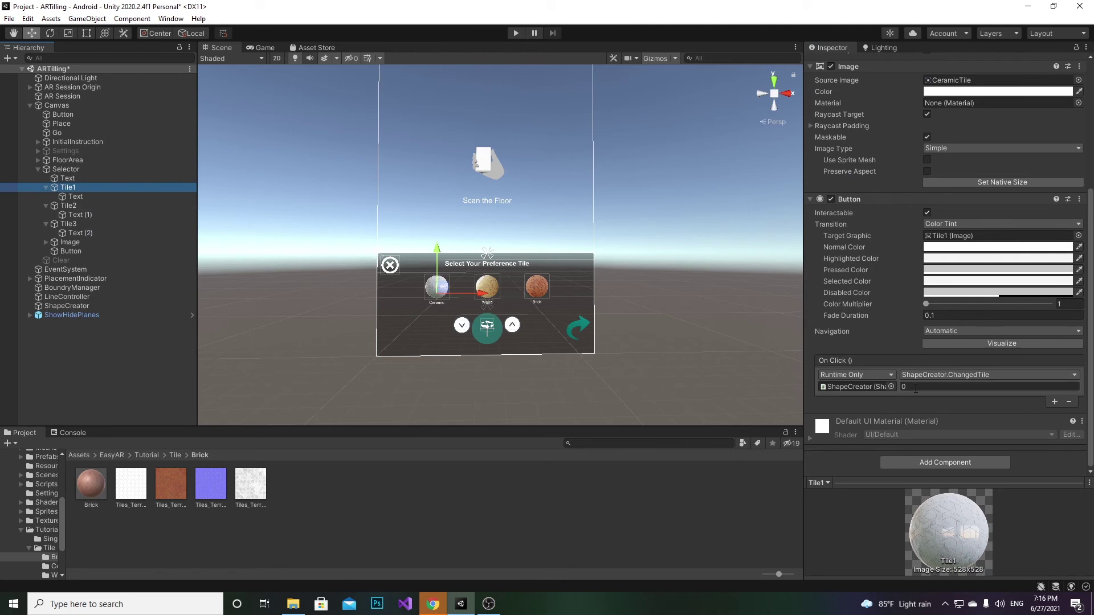
click(78, 207)
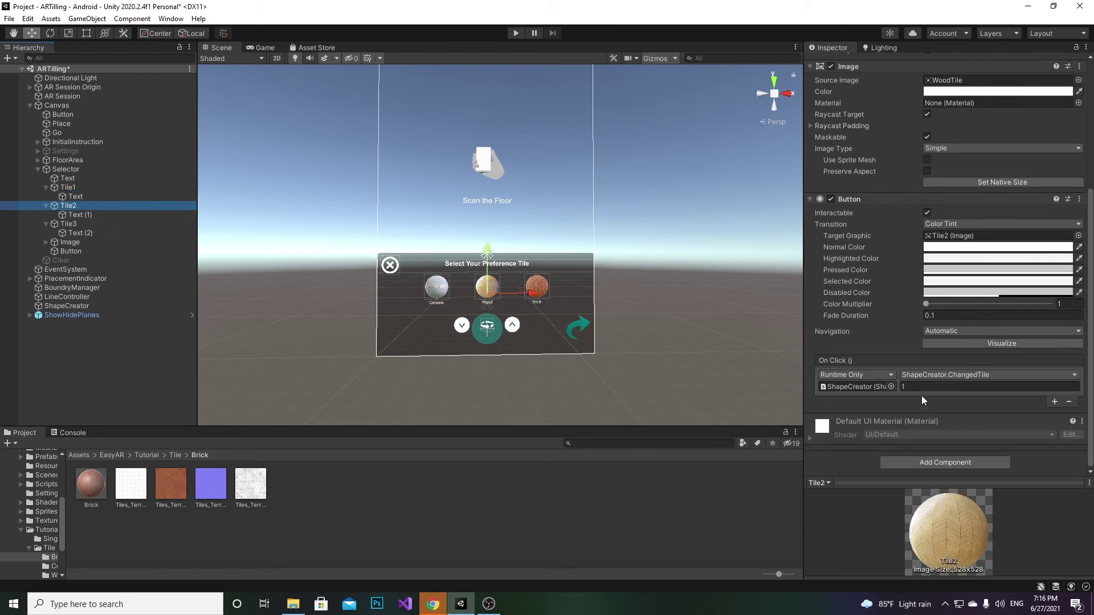
click(142, 231)
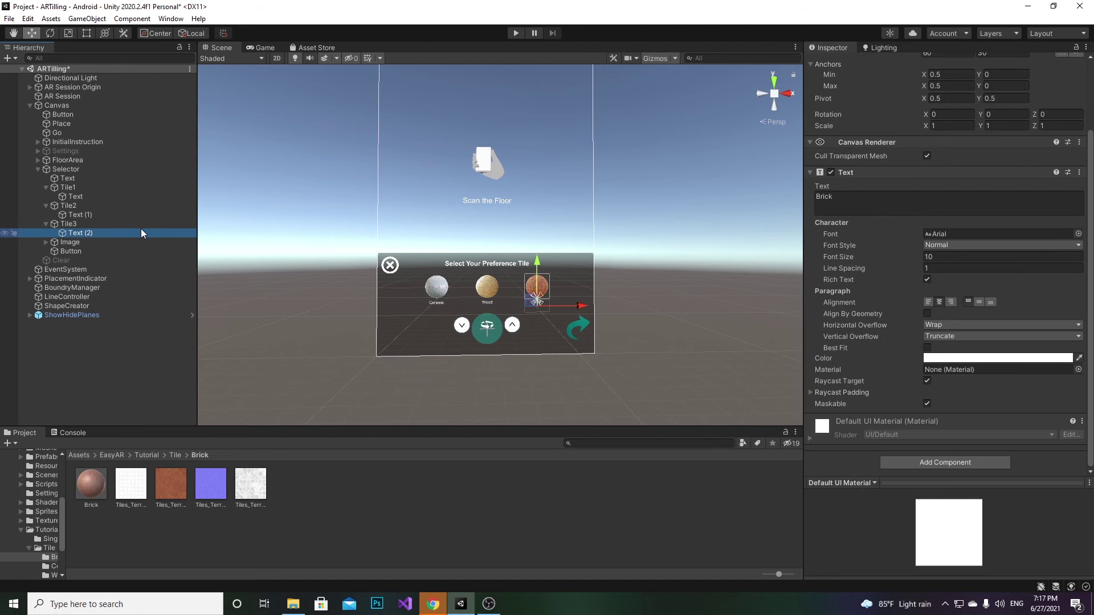
scroll(1034, 421, down, 3)
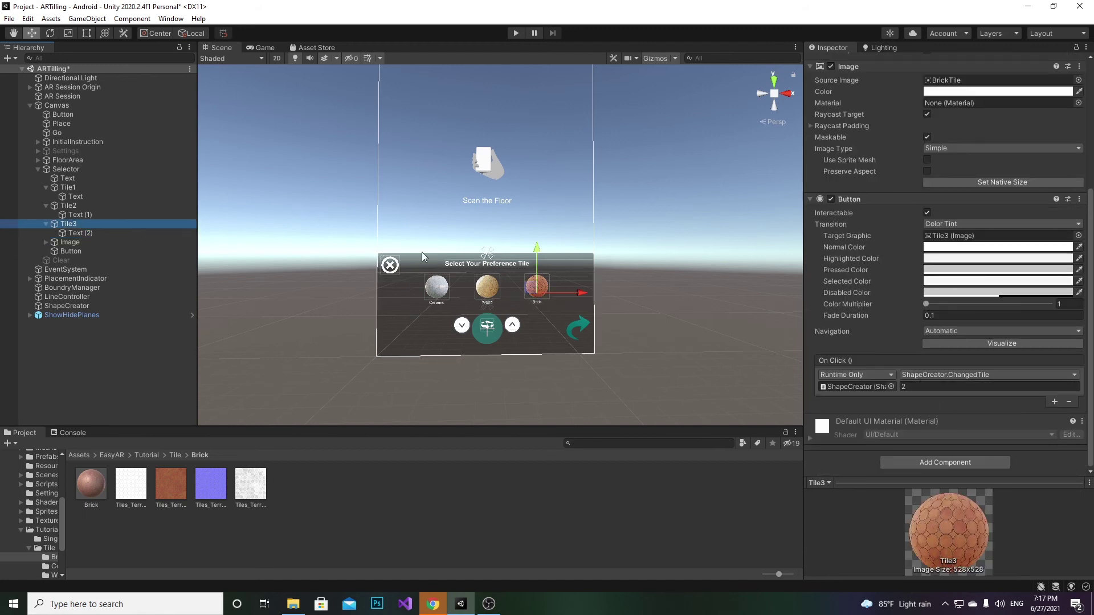
right_drag(422, 253, 599, 300)
scroll(598, 299, up, 3)
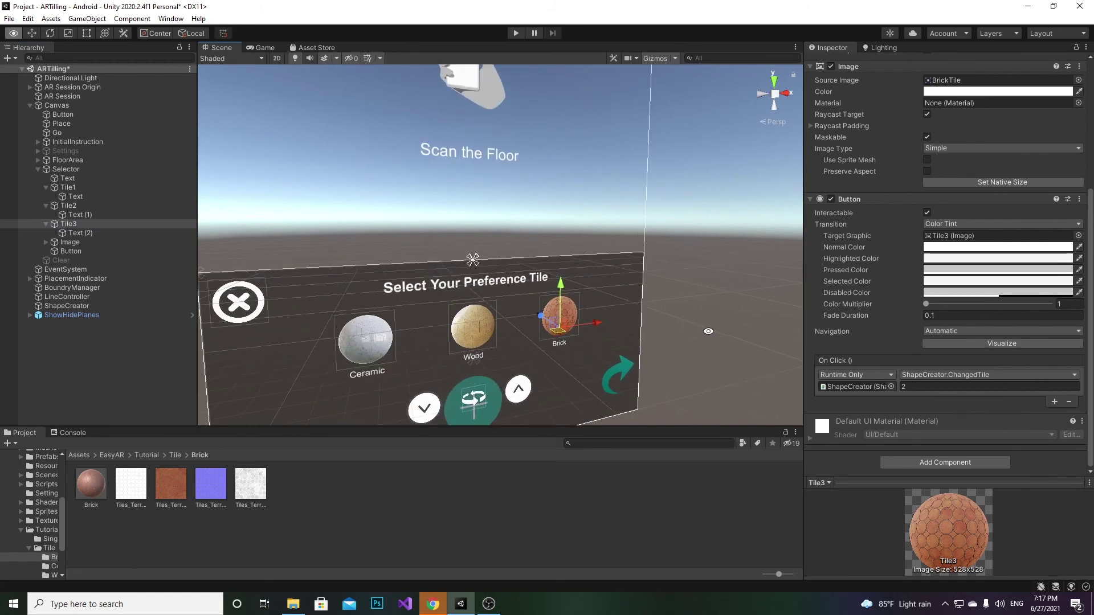
scroll(473, 259, down, 3)
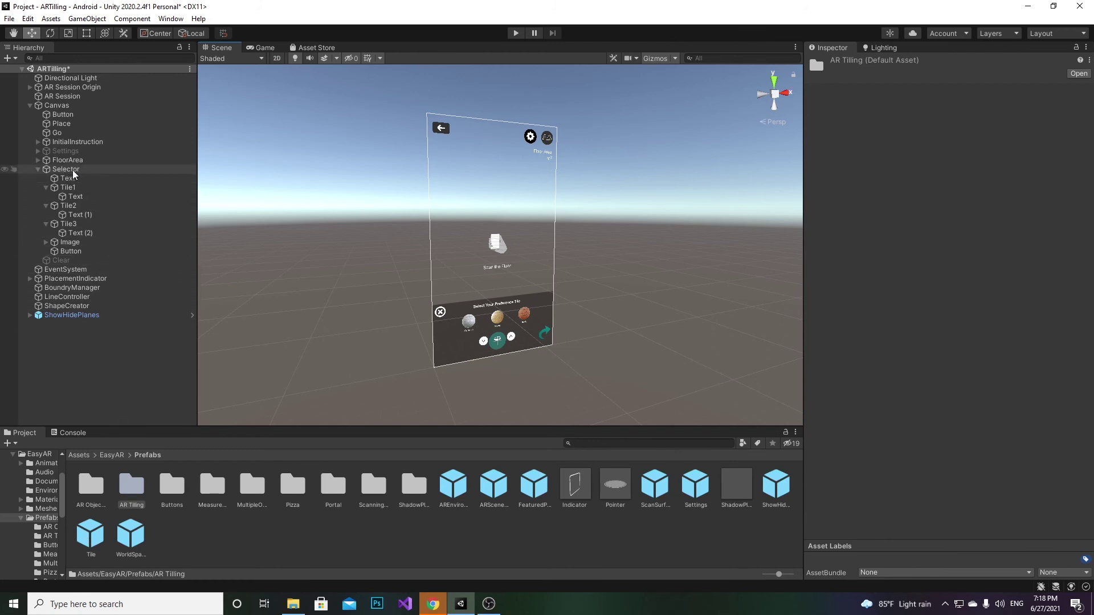
scroll(495, 282, up, 5)
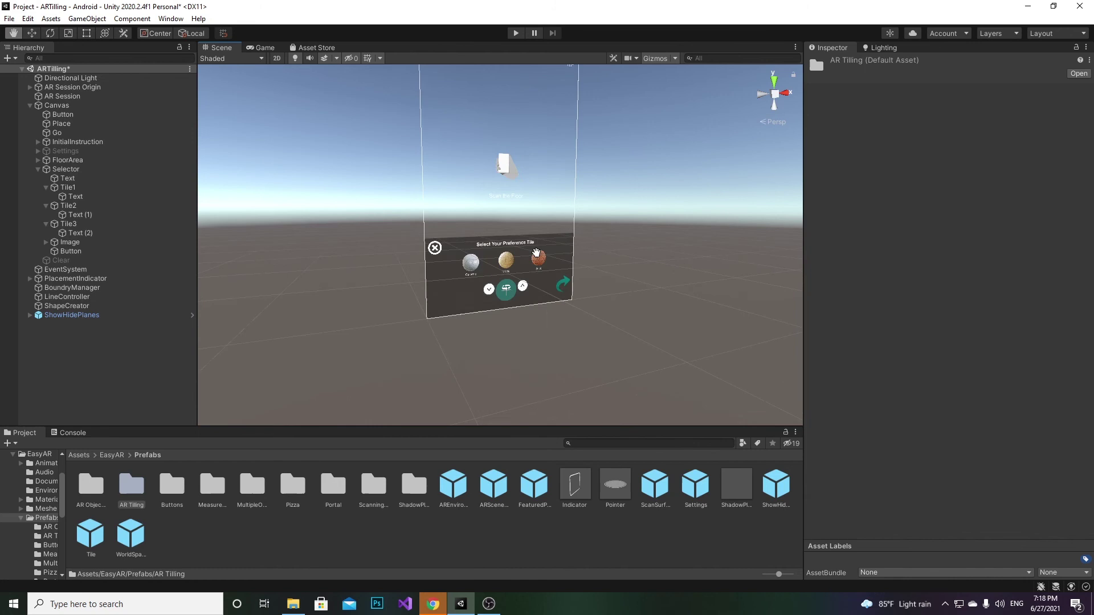
Select and collapse Selector, then clear its active checkbox to hide the panel
right_drag(518, 300, 522, 229)
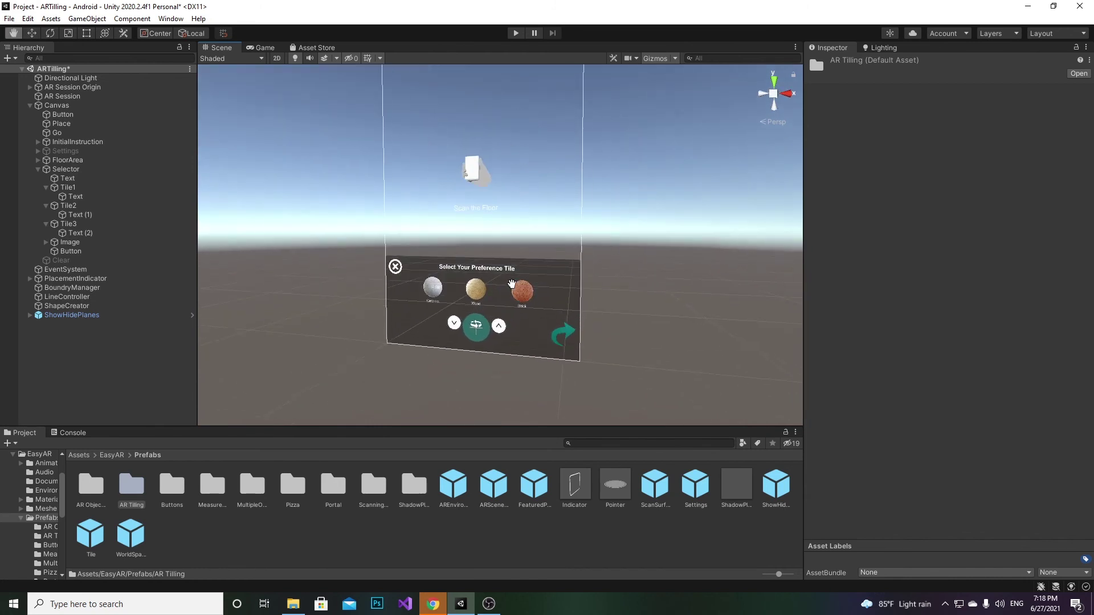
scroll(483, 251, down, 3)
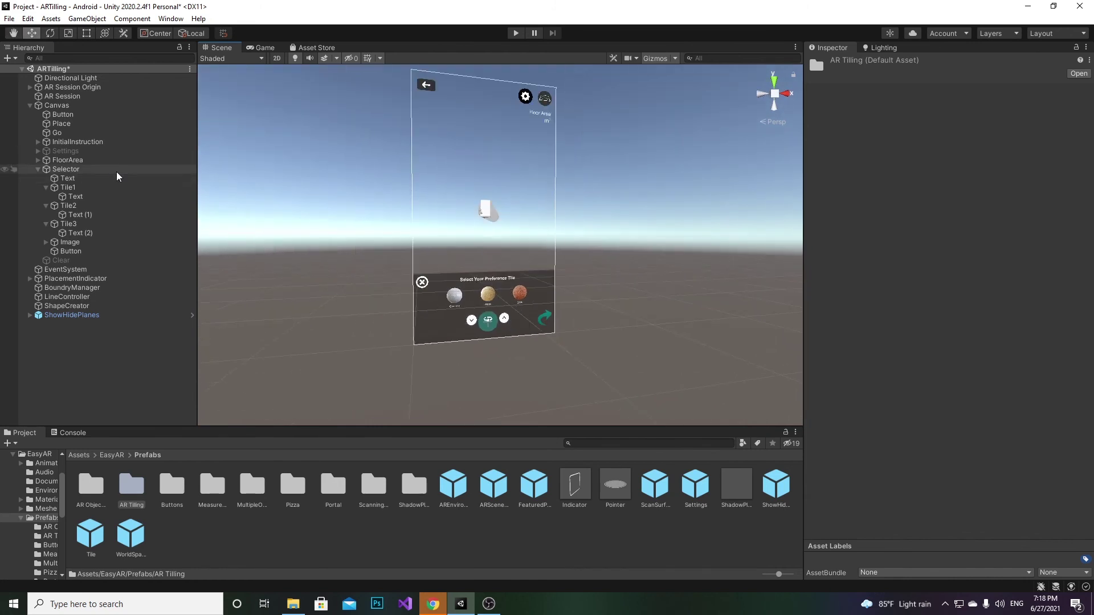
click(67, 169)
click(46, 170)
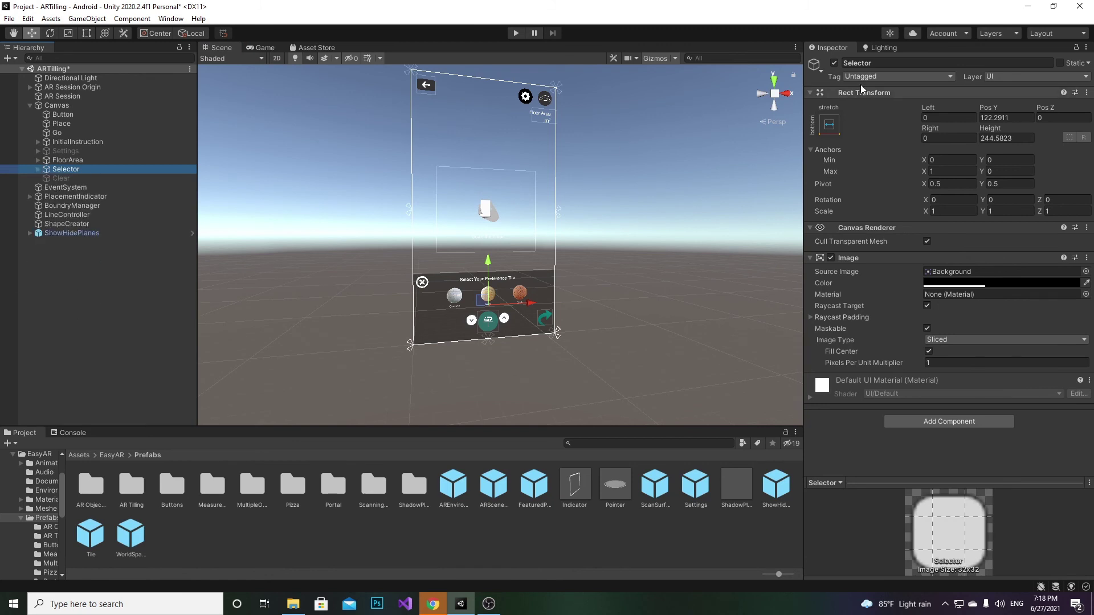
click(833, 63)
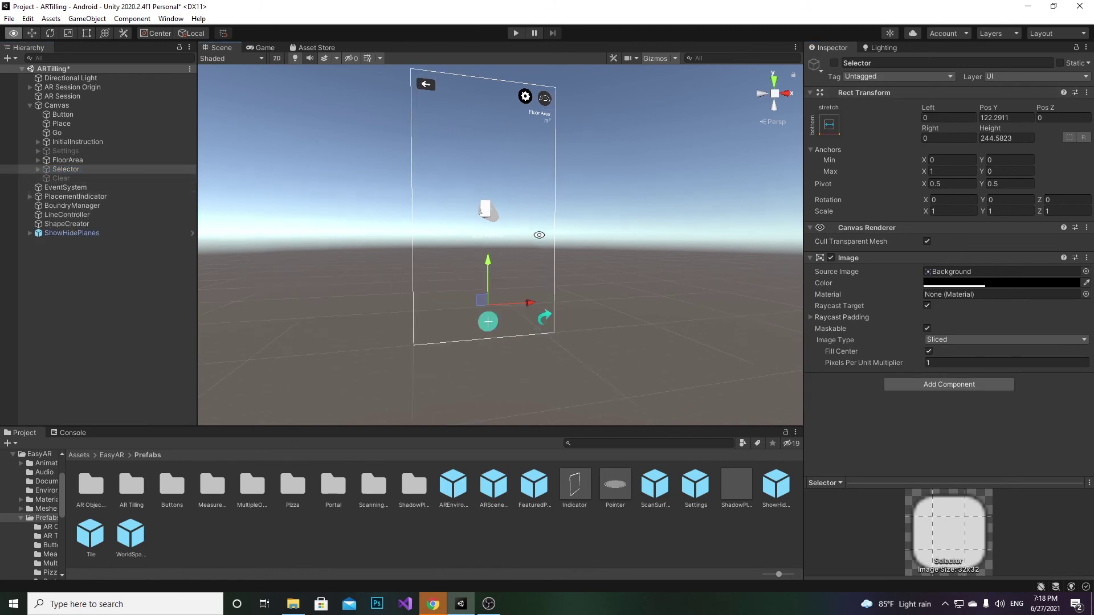
right_drag(539, 235, 581, 205)
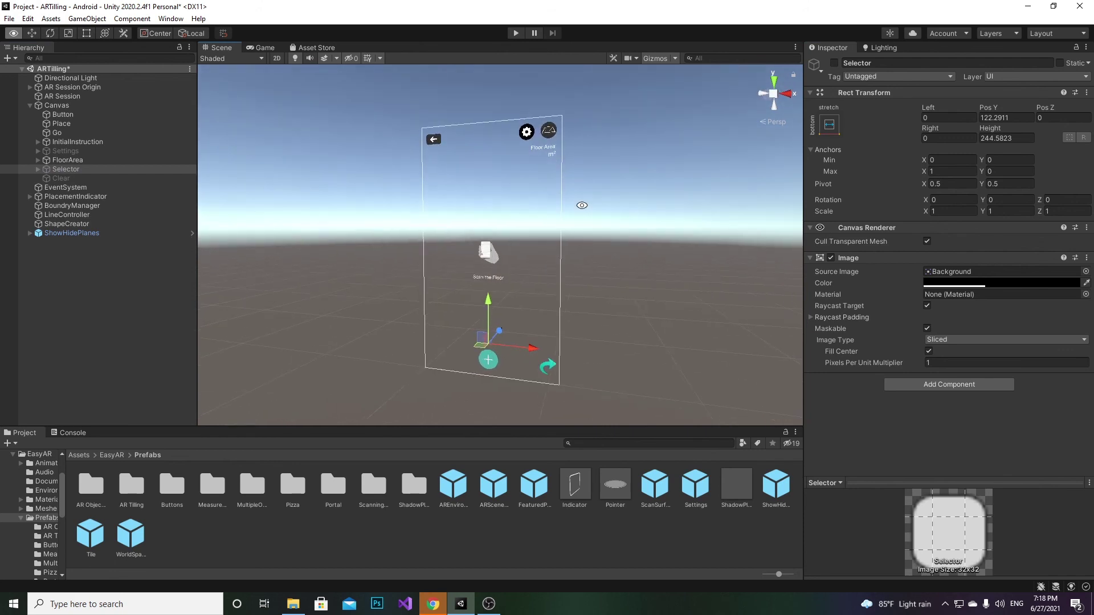
Add the open ARTiling scene to Build Settings and build for Android
key(ctrl+shift+b)
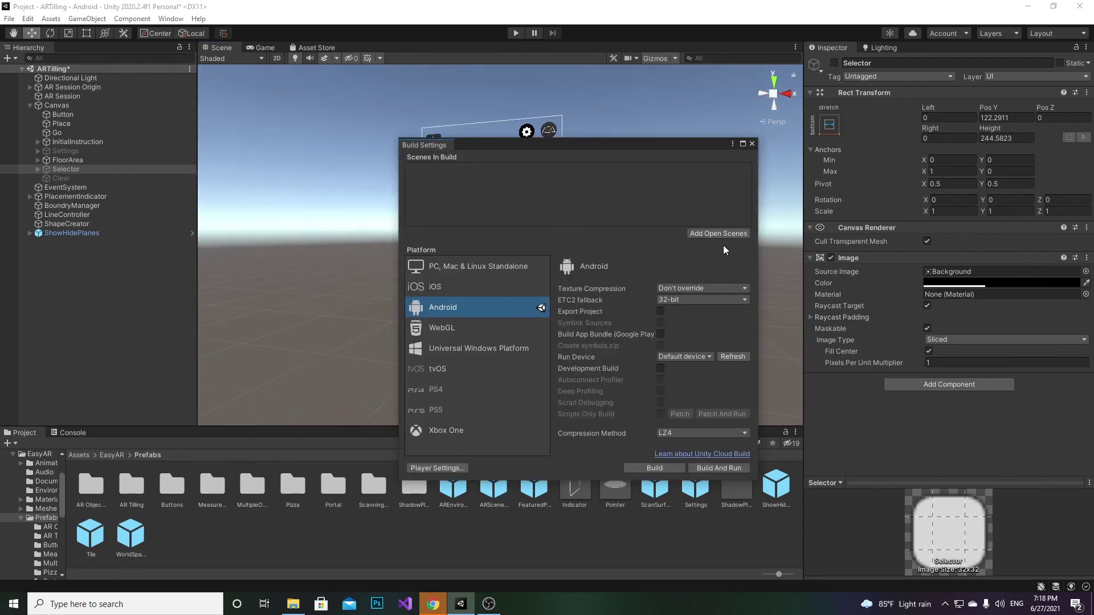
click(722, 232)
click(654, 468)
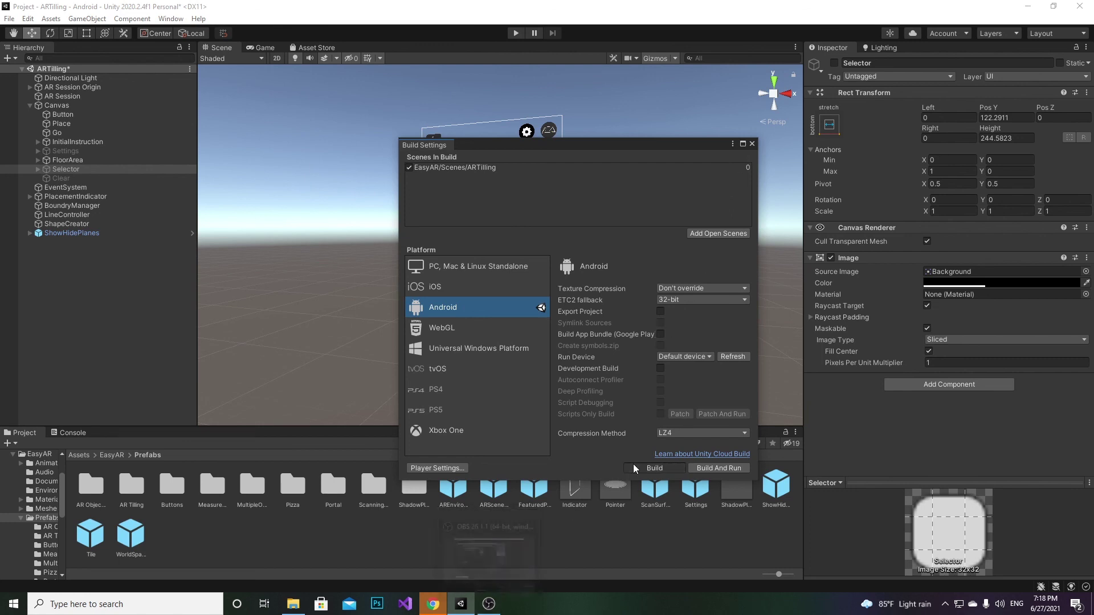